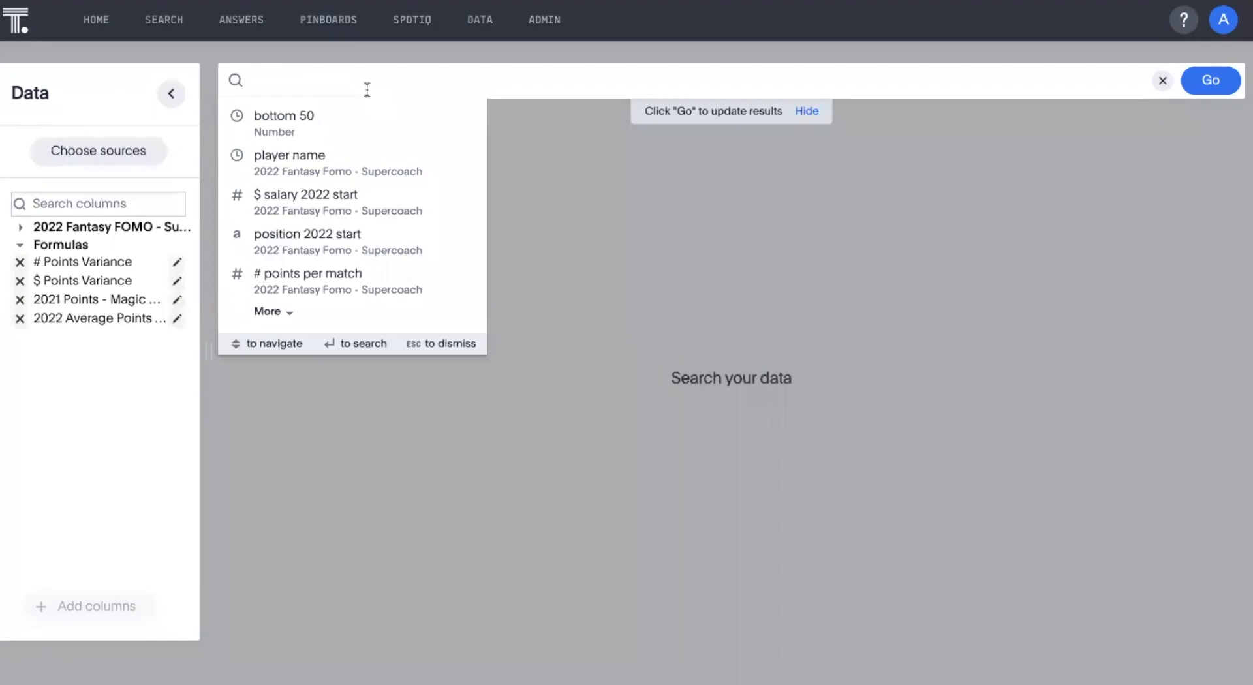
# Add player name, position 2022 start and the 2022 average points - (magic number) formula to the search.
pyautogui.write('play')
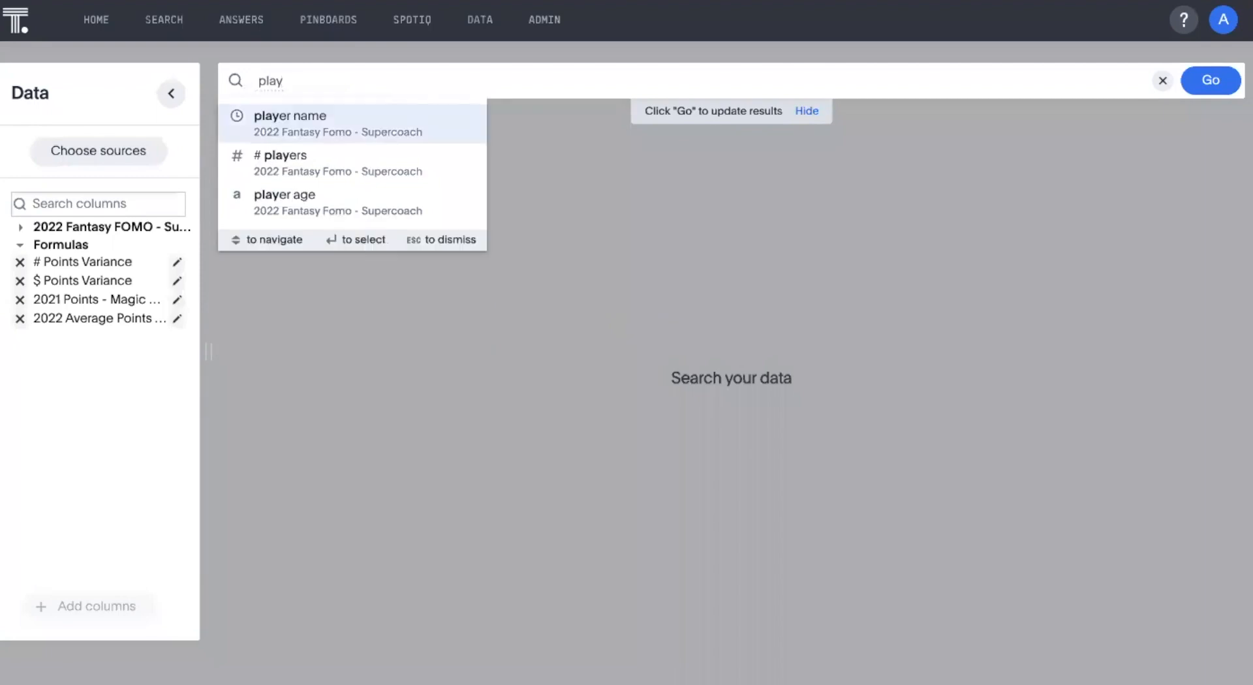
pyautogui.click(344, 124)
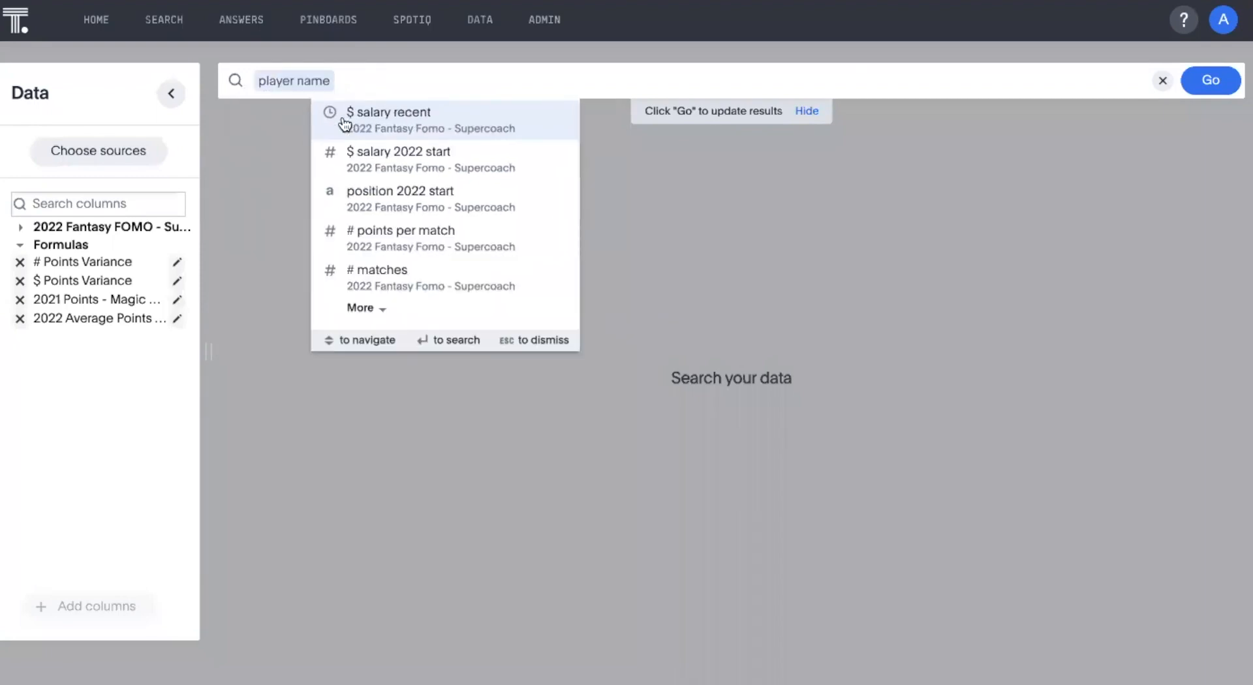
pyautogui.write('posi')
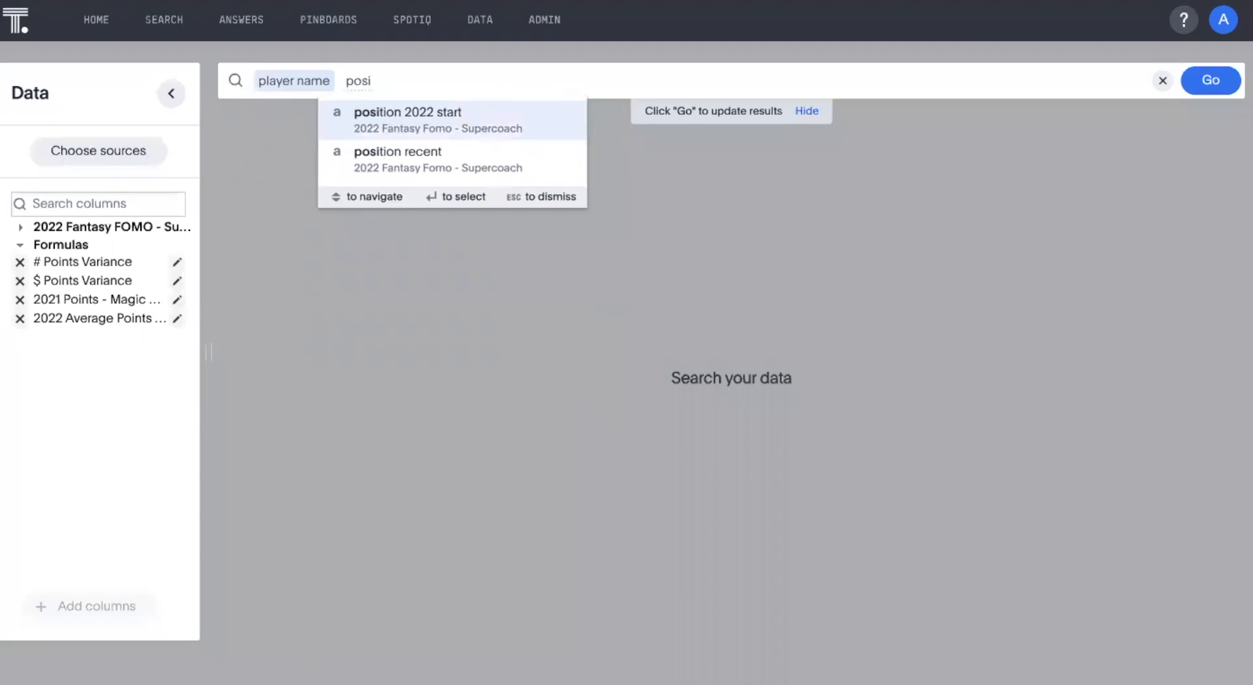
pyautogui.click(436, 123)
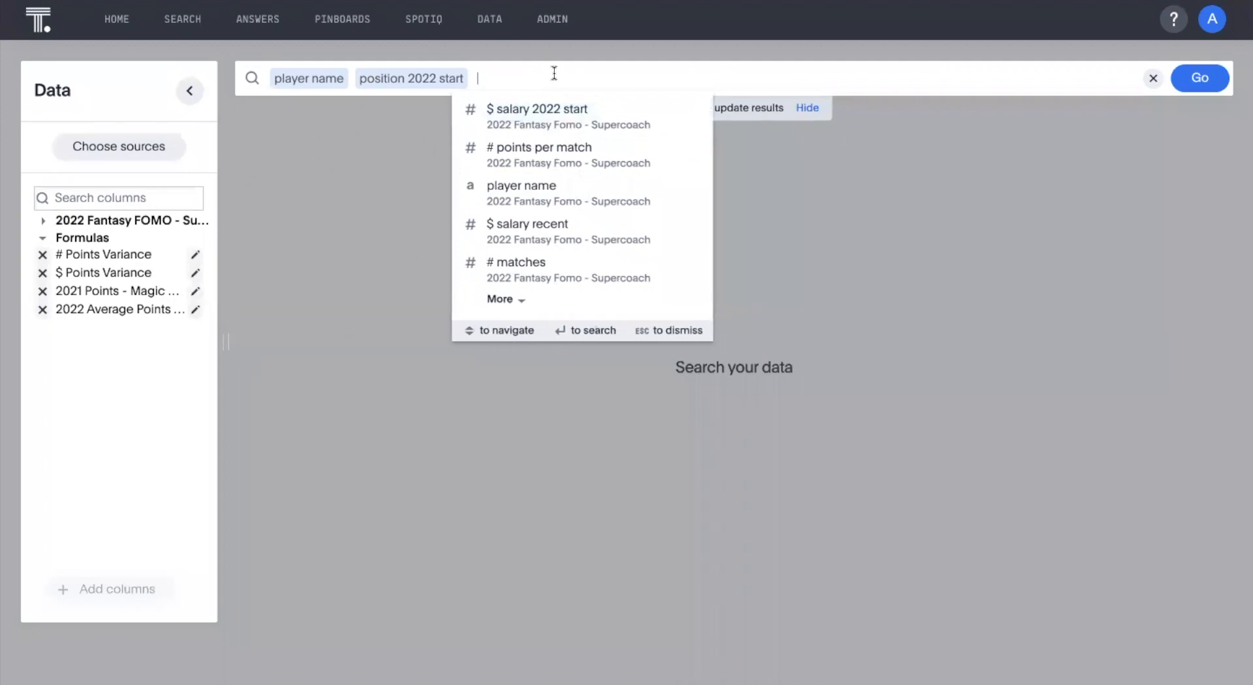
pyautogui.write('2022')
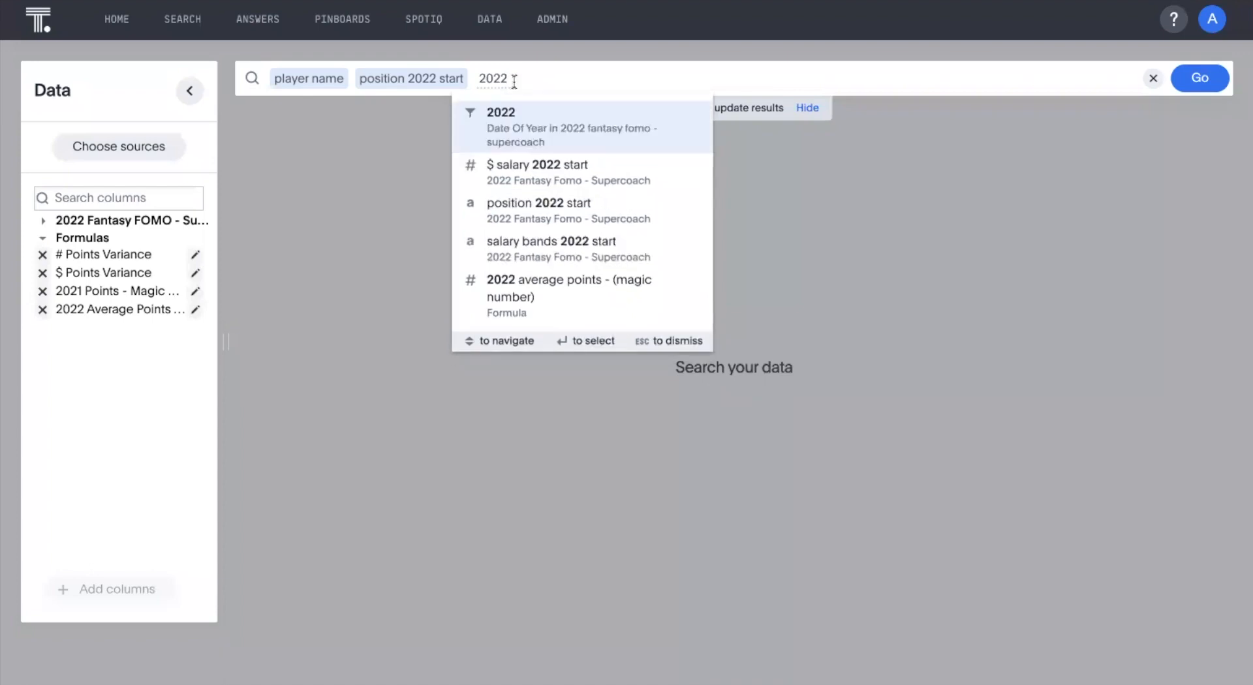
pyautogui.click(493, 286)
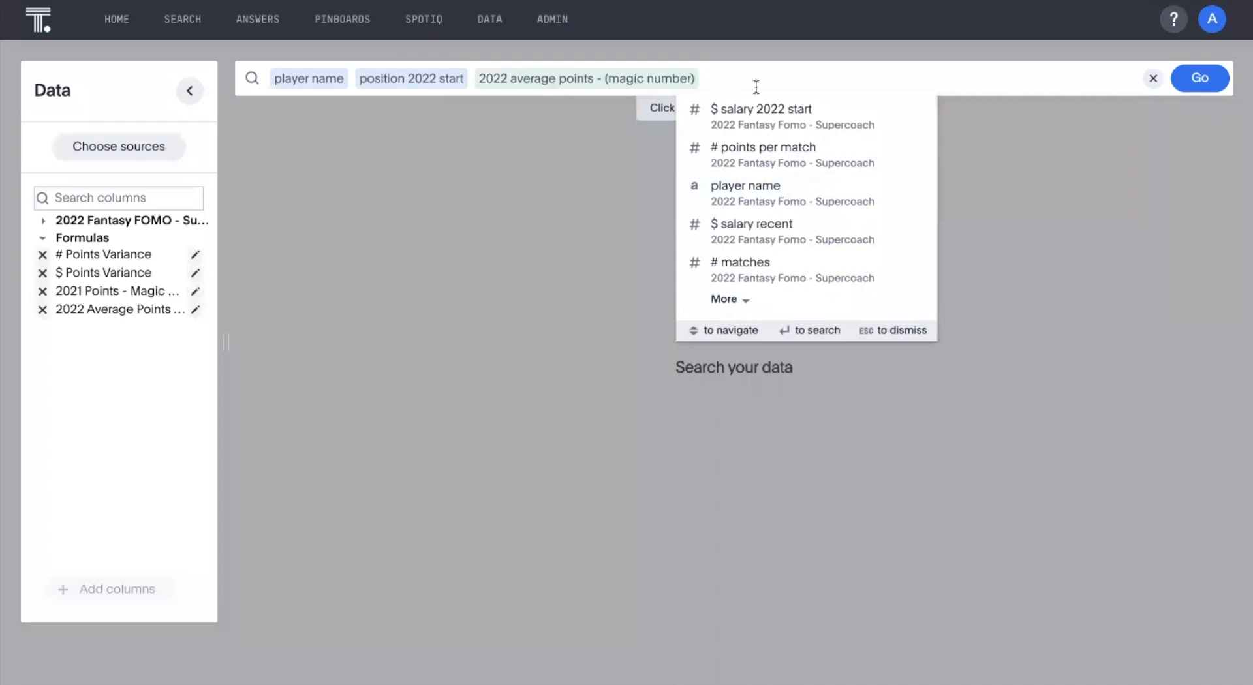
# Add the $ points variance formula to the search and run it.
pyautogui.write('$ var')
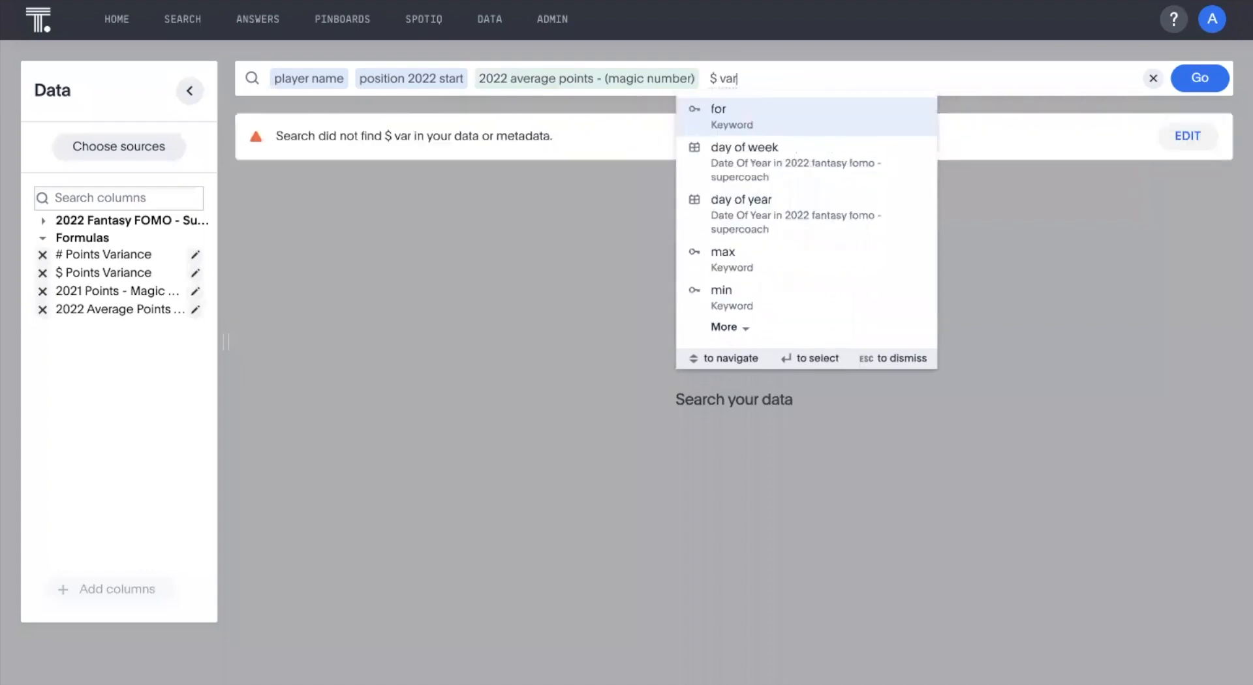
pyautogui.press('BackSpace')
pyautogui.press('BackSpace')
pyautogui.press('BackSpace')
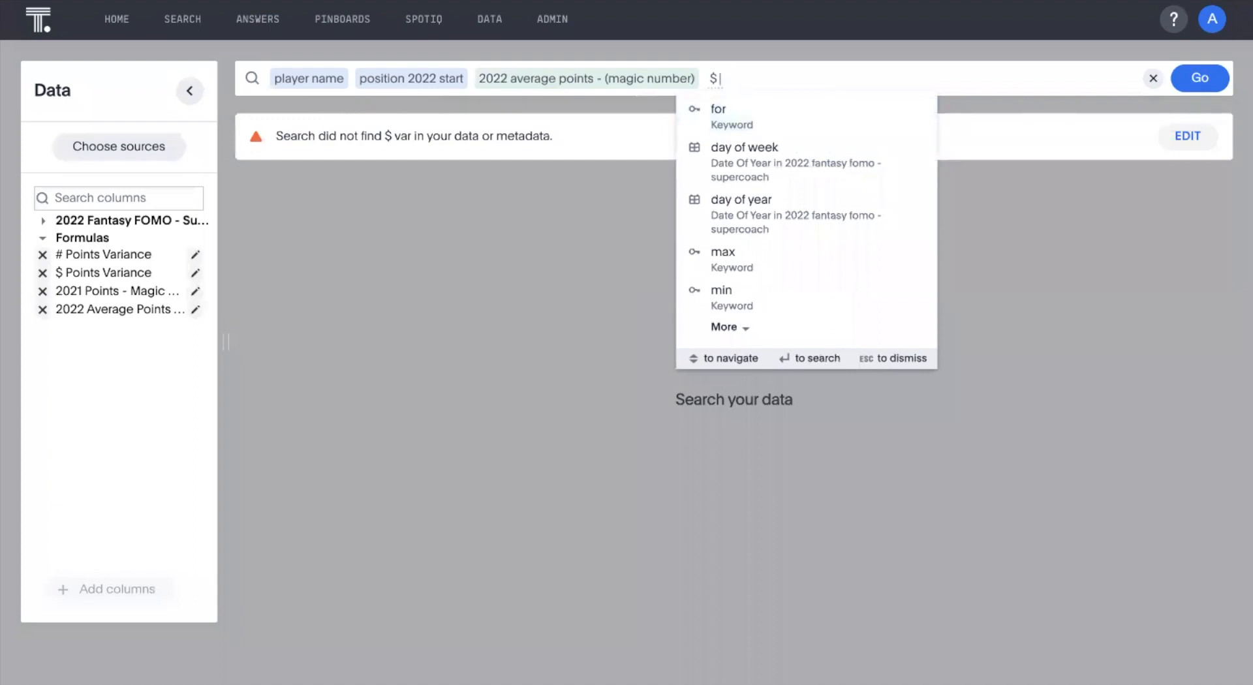
pyautogui.write('point')
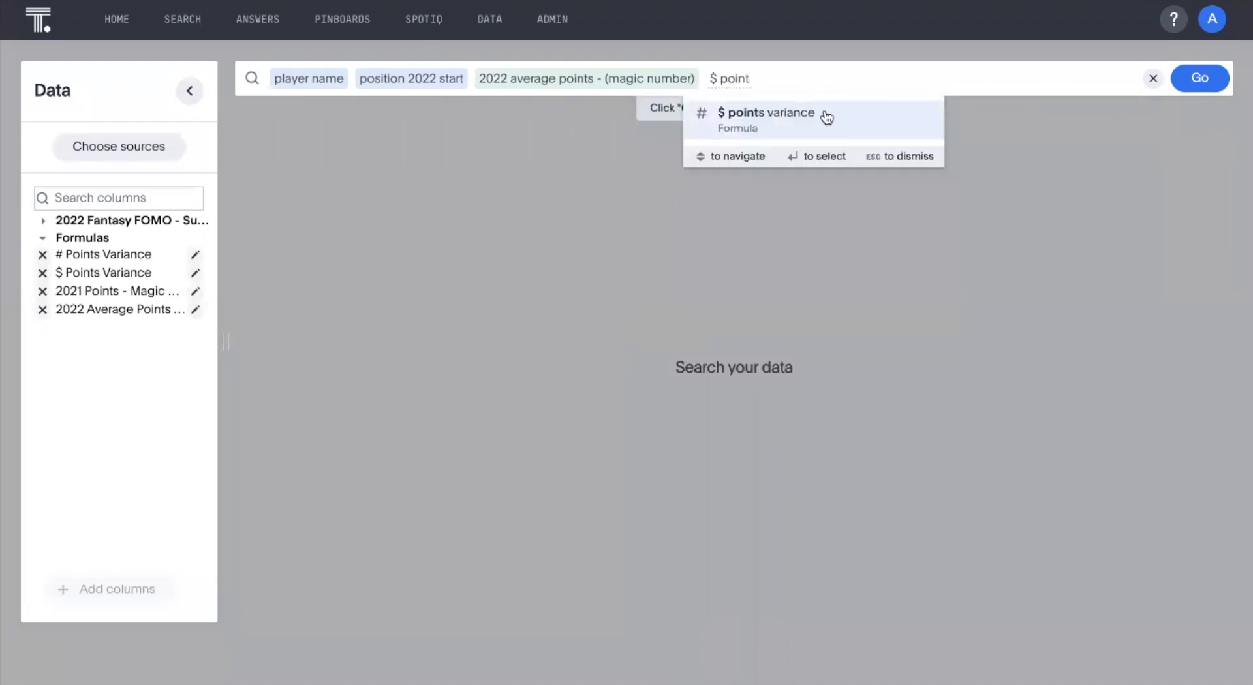
pyautogui.click(826, 117)
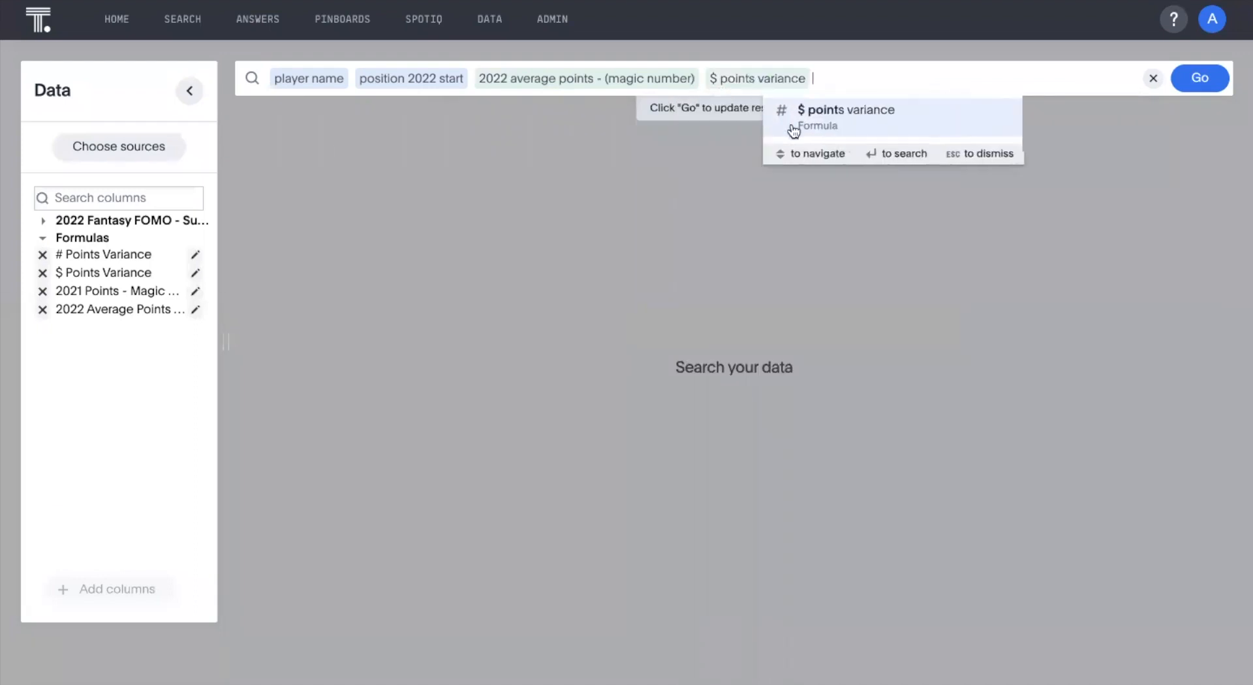
pyautogui.press('Return')
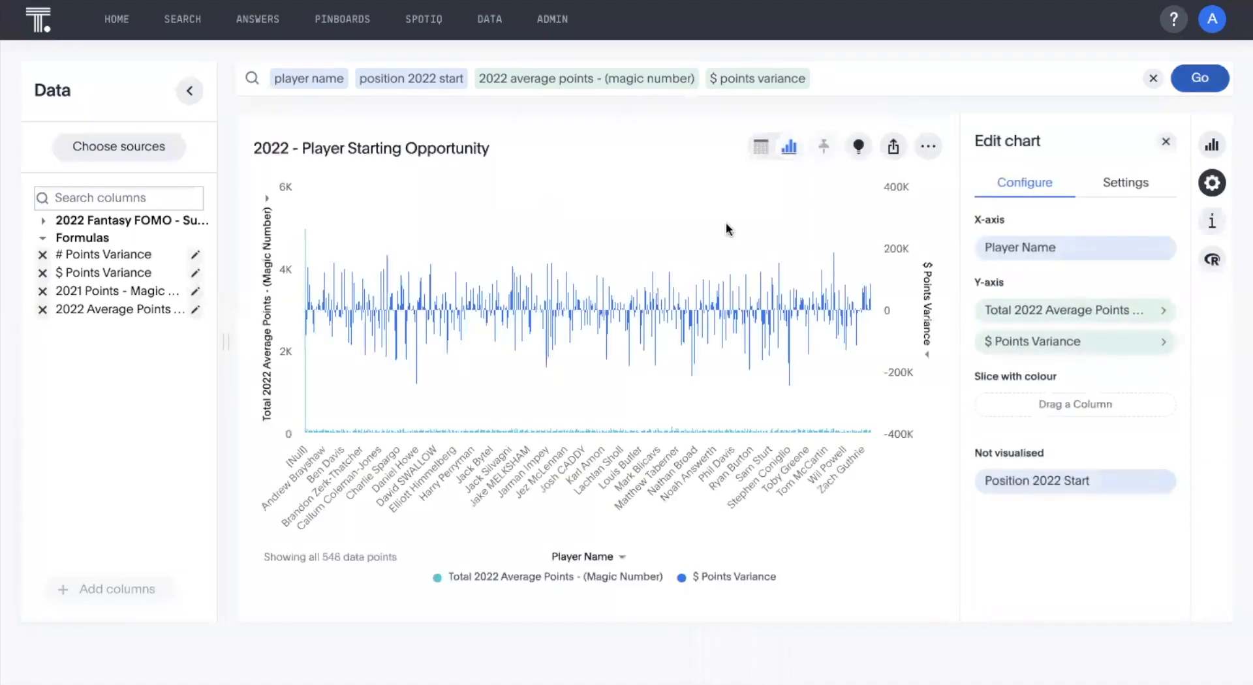
# Show the results as a table, and change the visualisation to a scatter chart.
pyautogui.click(761, 148)
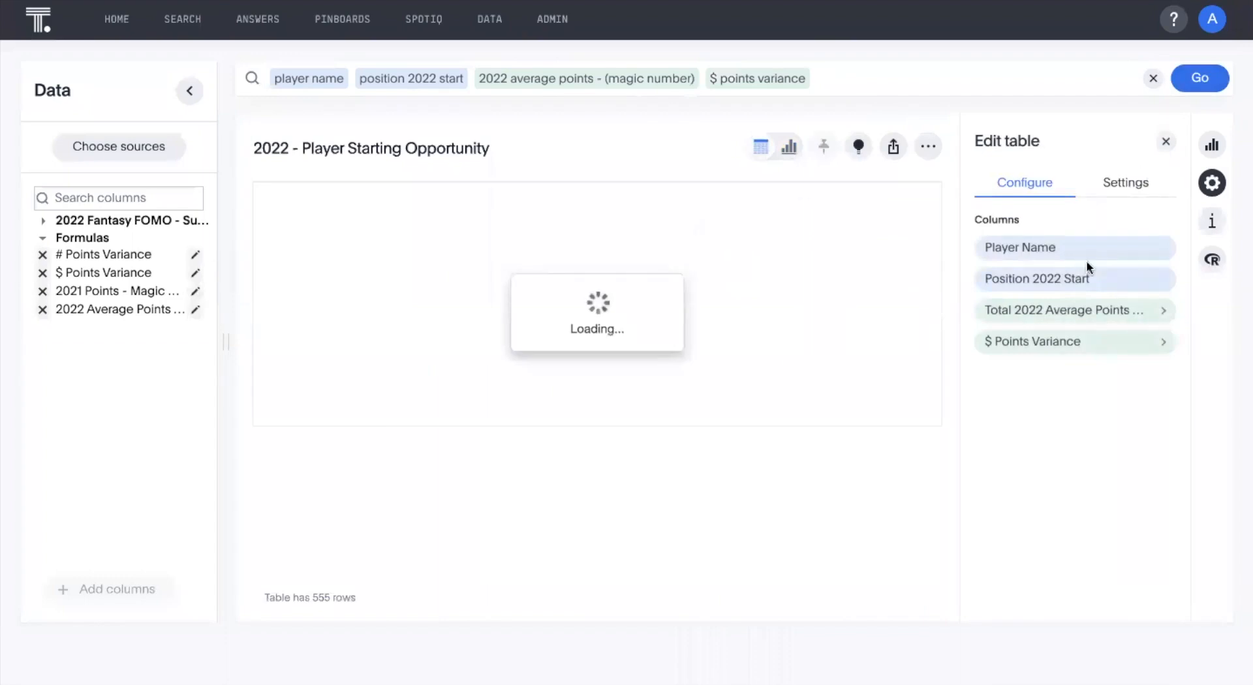
pyautogui.click(1214, 146)
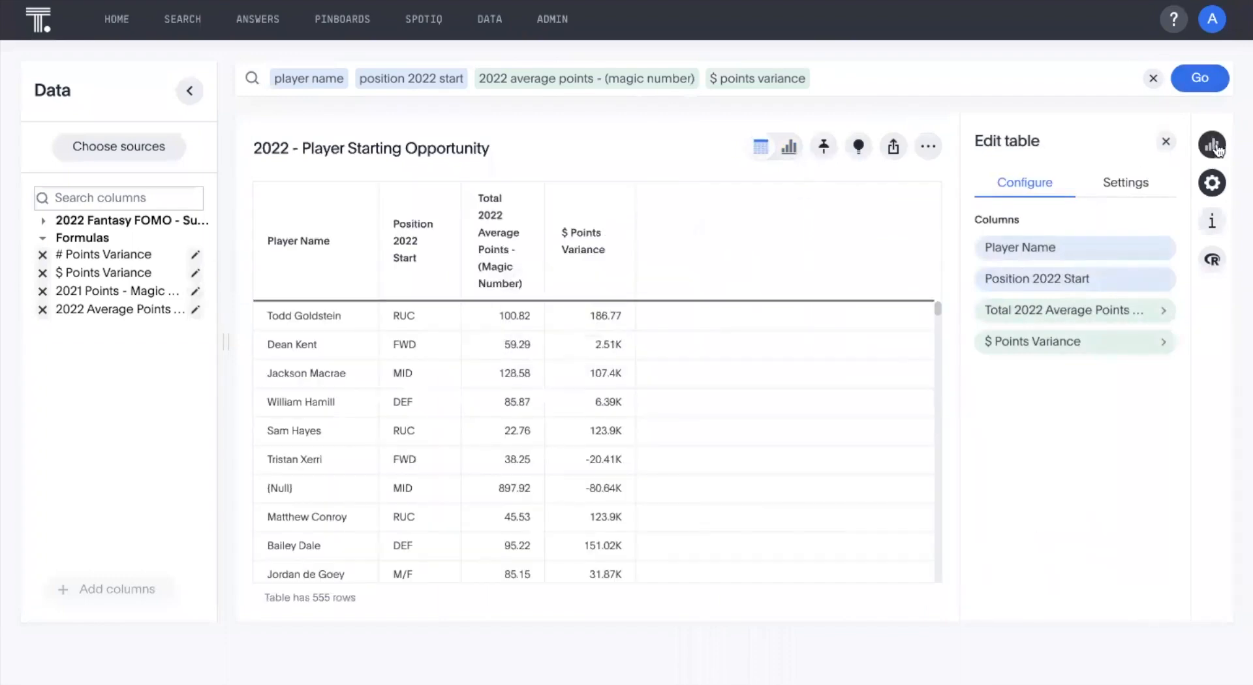
pyautogui.click(1140, 364)
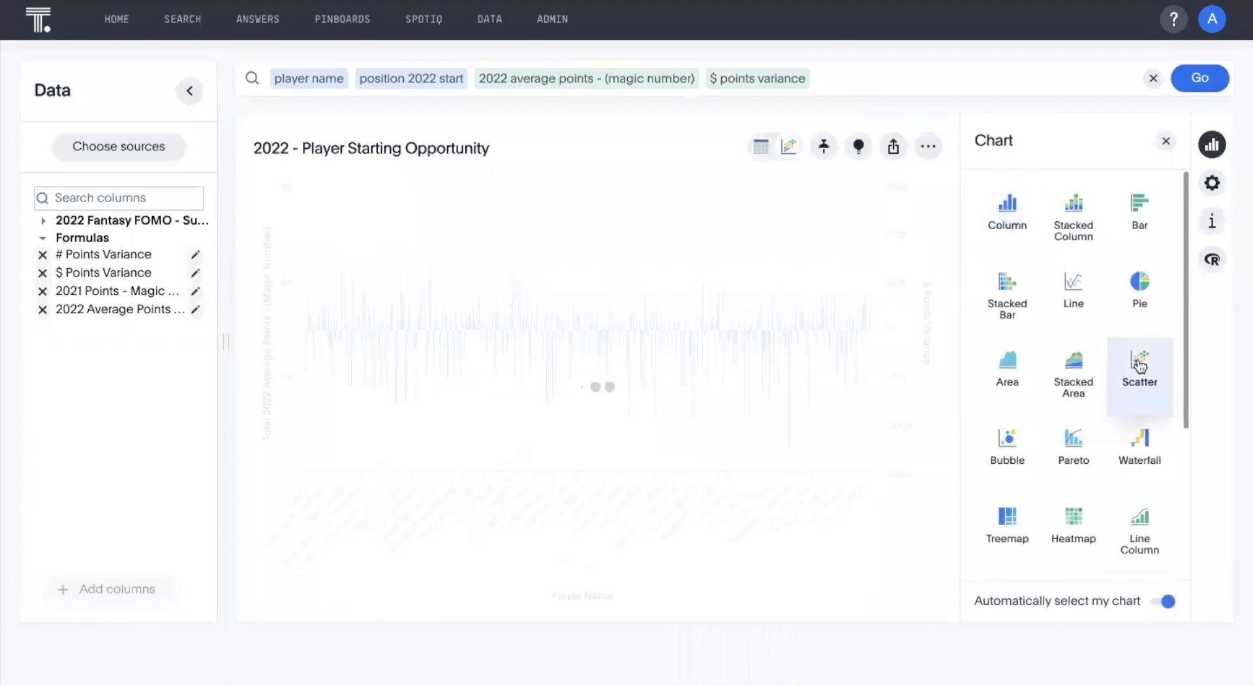
# Slice the scatter chart by Player Name, with $ Points Variance on the X-axis and Total 2022 Average Points on the Y-axis.
pyautogui.click(1213, 184)
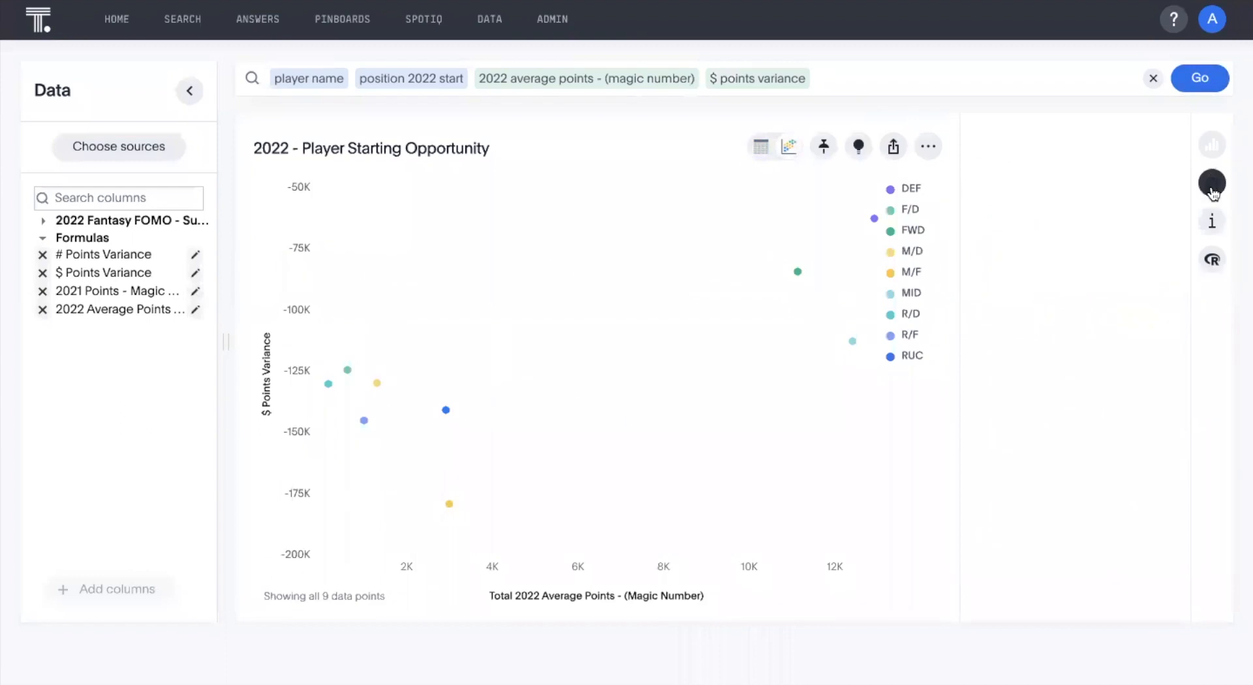
pyautogui.moveTo(1168, 515); pyautogui.dragTo(1166, 364)
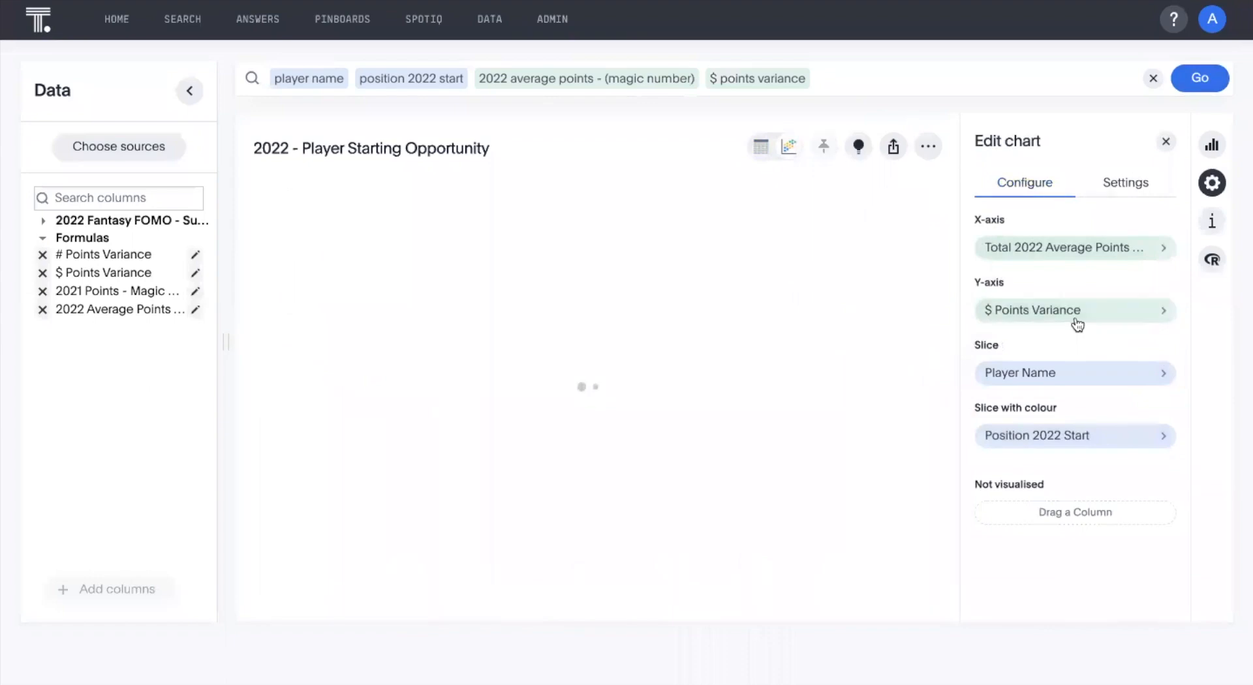
pyautogui.moveTo(1089, 315); pyautogui.dragTo(1080, 288)
pyautogui.moveTo(1053, 347); pyautogui.dragTo(1049, 391)
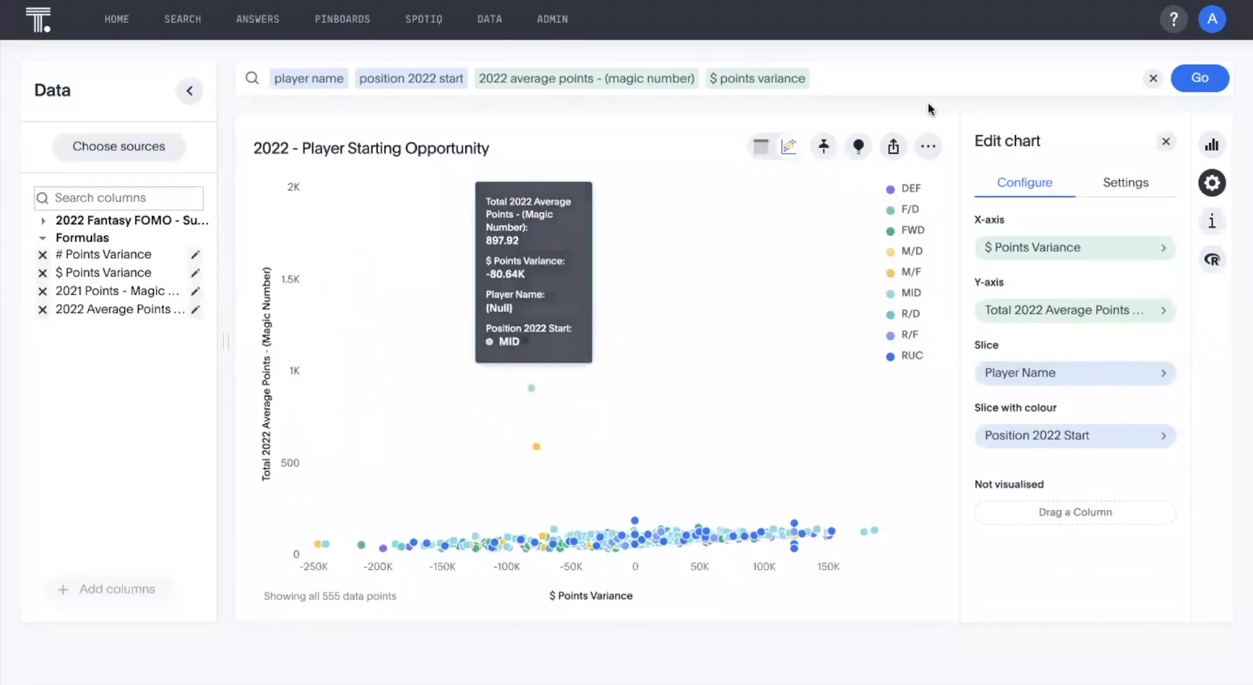
# Restrict the search to the last 3 years and update the chart.
pyautogui.click(887, 81)
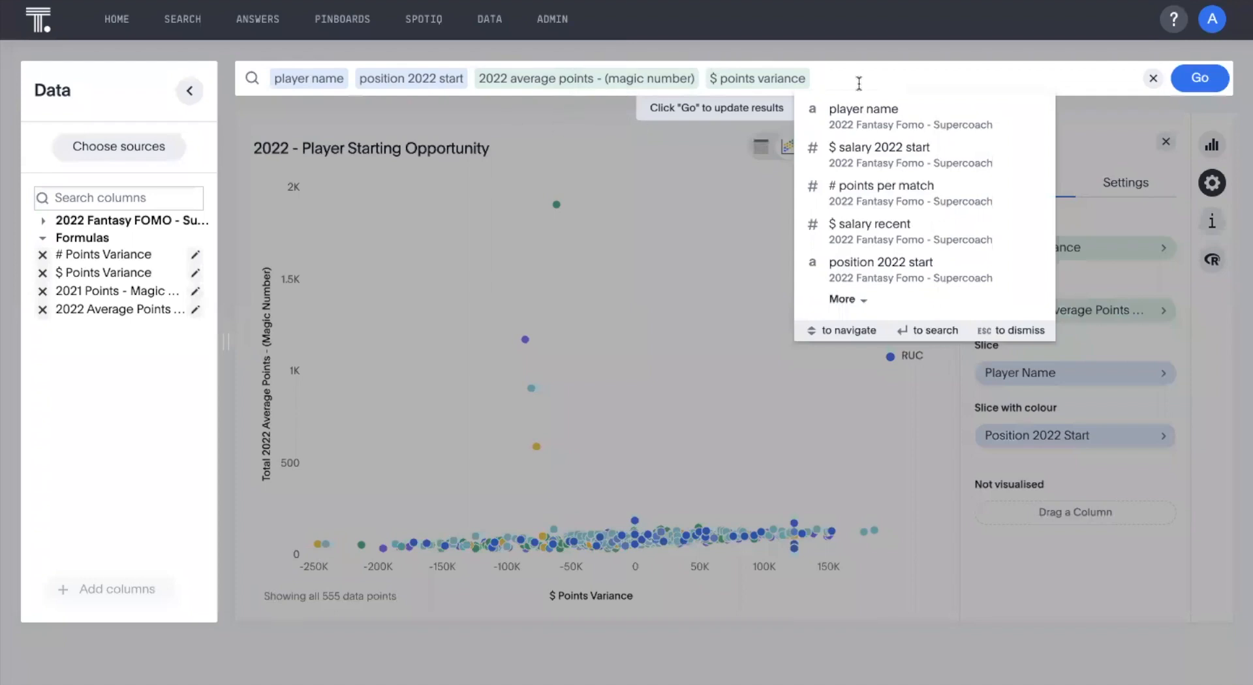
pyautogui.write('last')
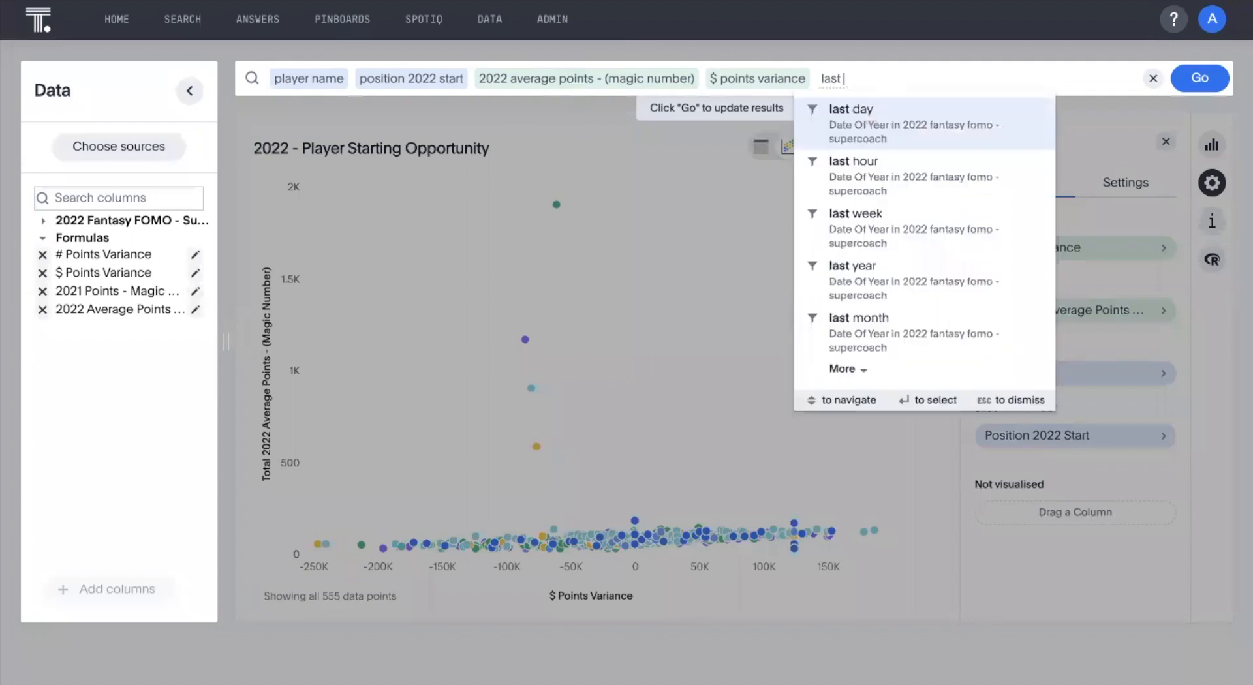
pyautogui.write(' 3 years')
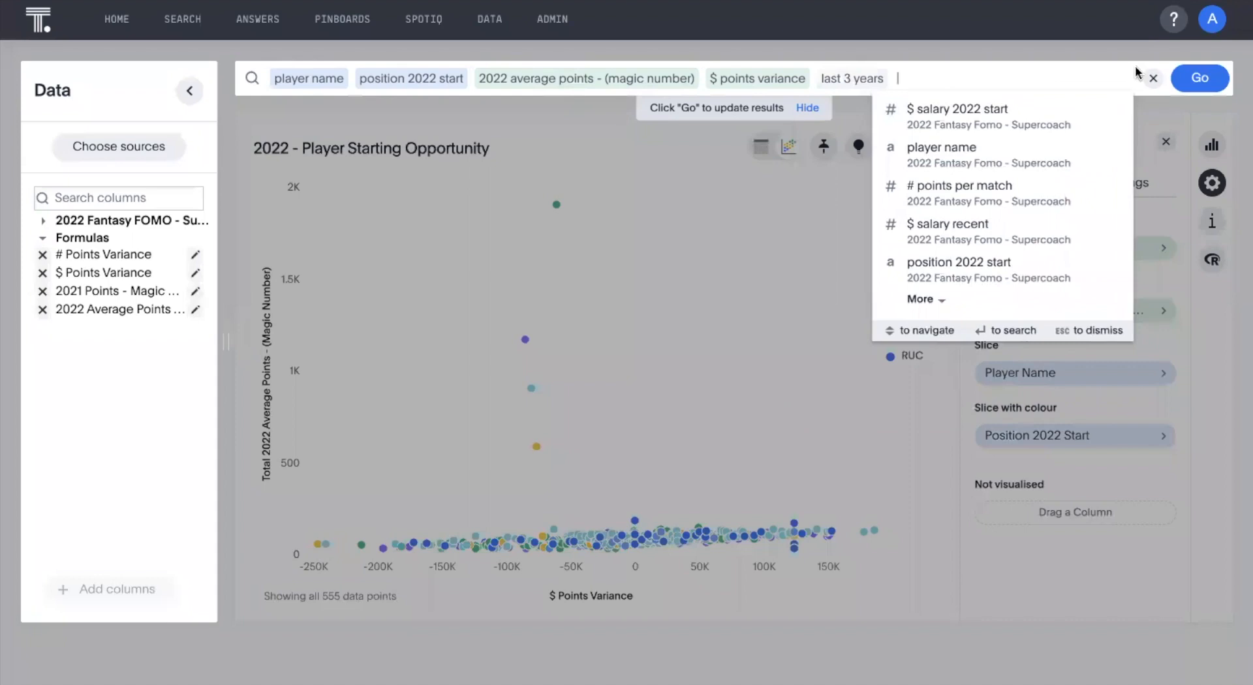
pyautogui.click(1206, 87)
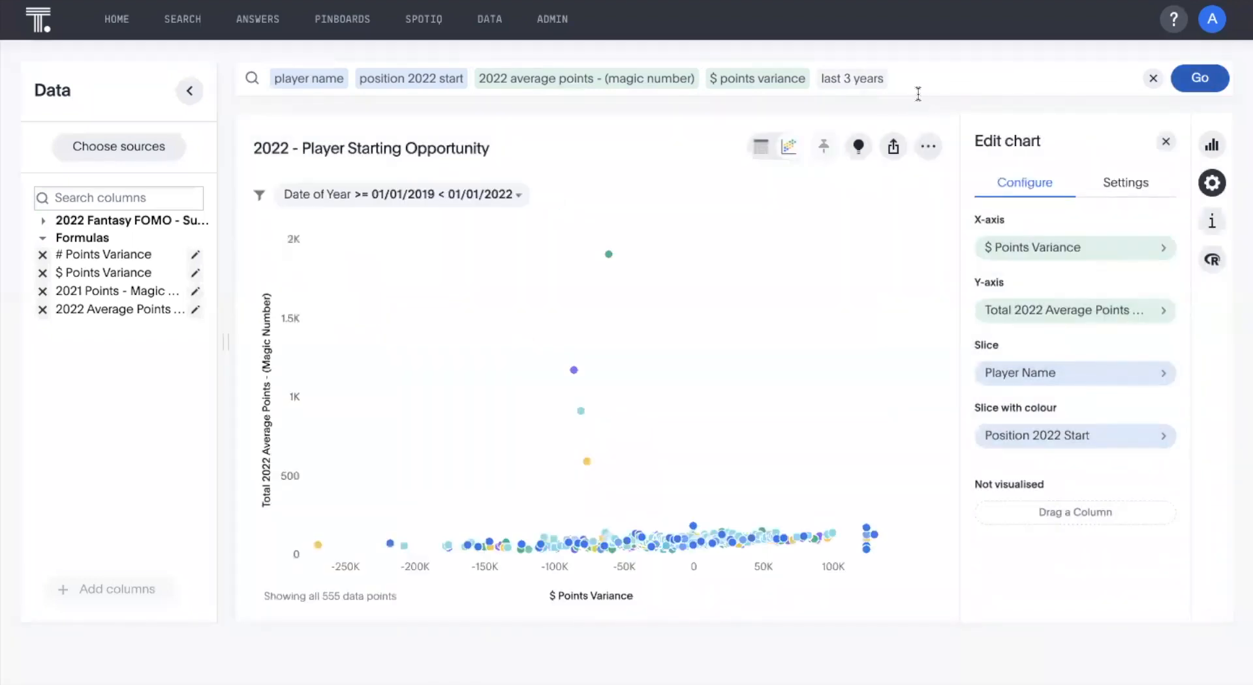
# Filter the search to players with # matches > 15 and update the chart.
pyautogui.click(918, 93)
pyautogui.write('matc')
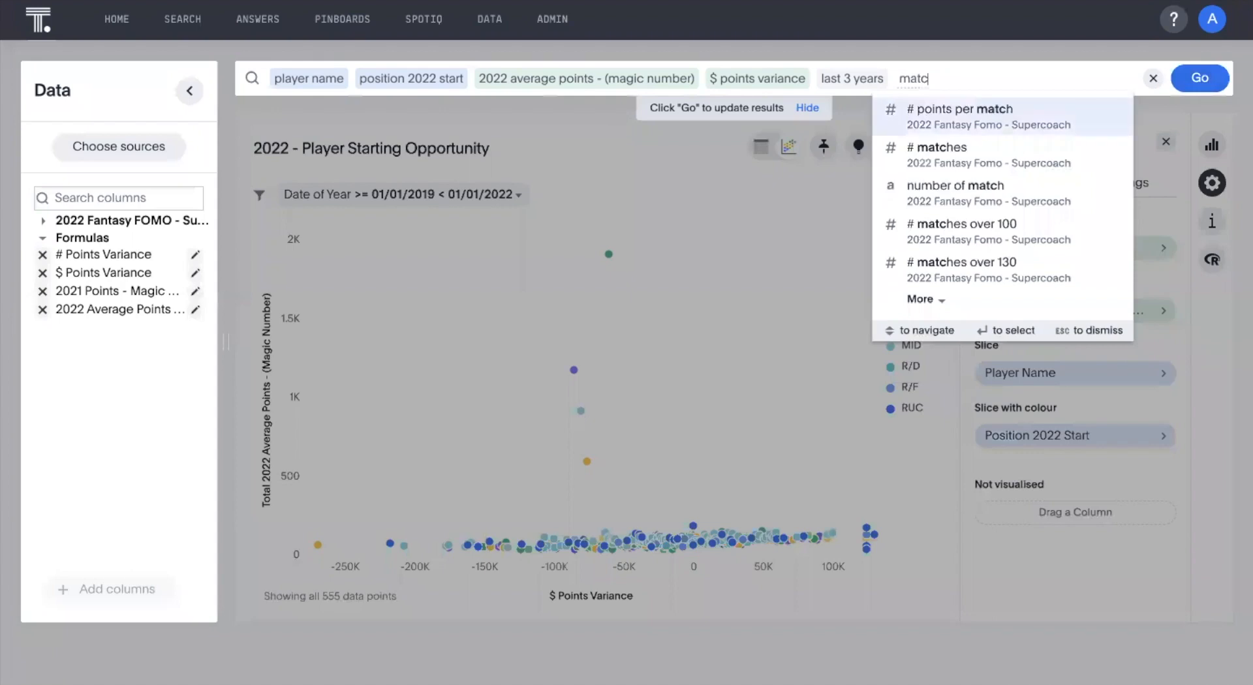
pyautogui.click(935, 150)
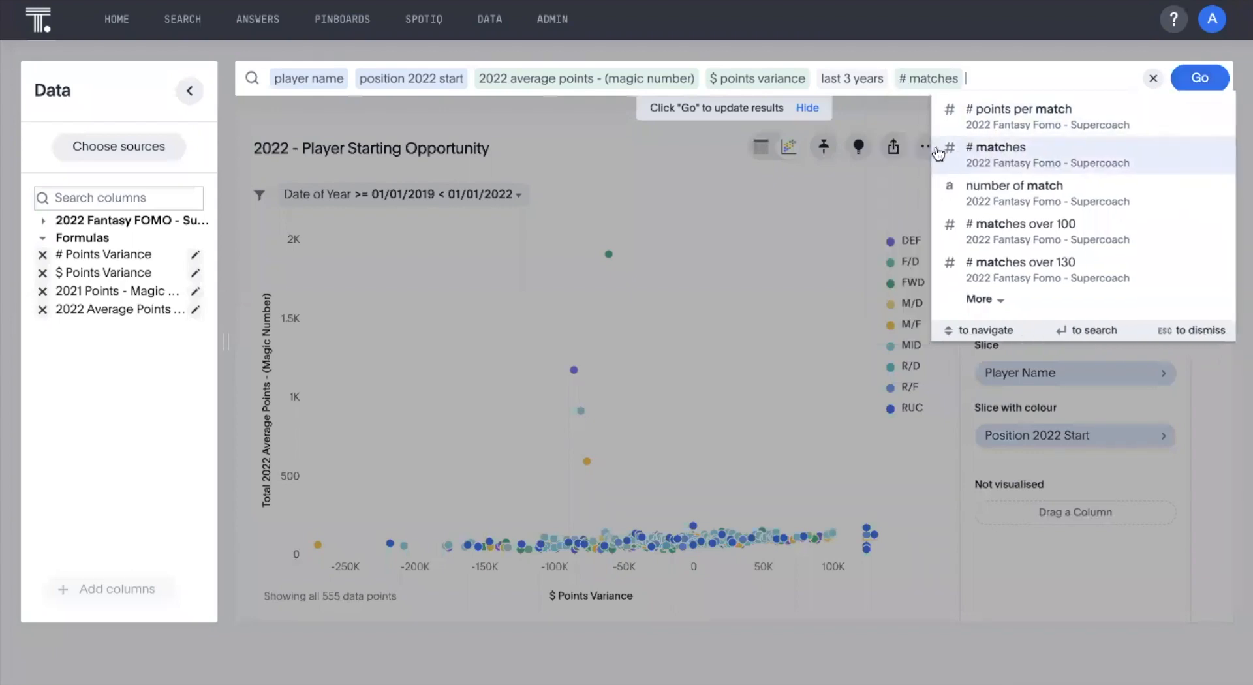
pyautogui.write('> 15')
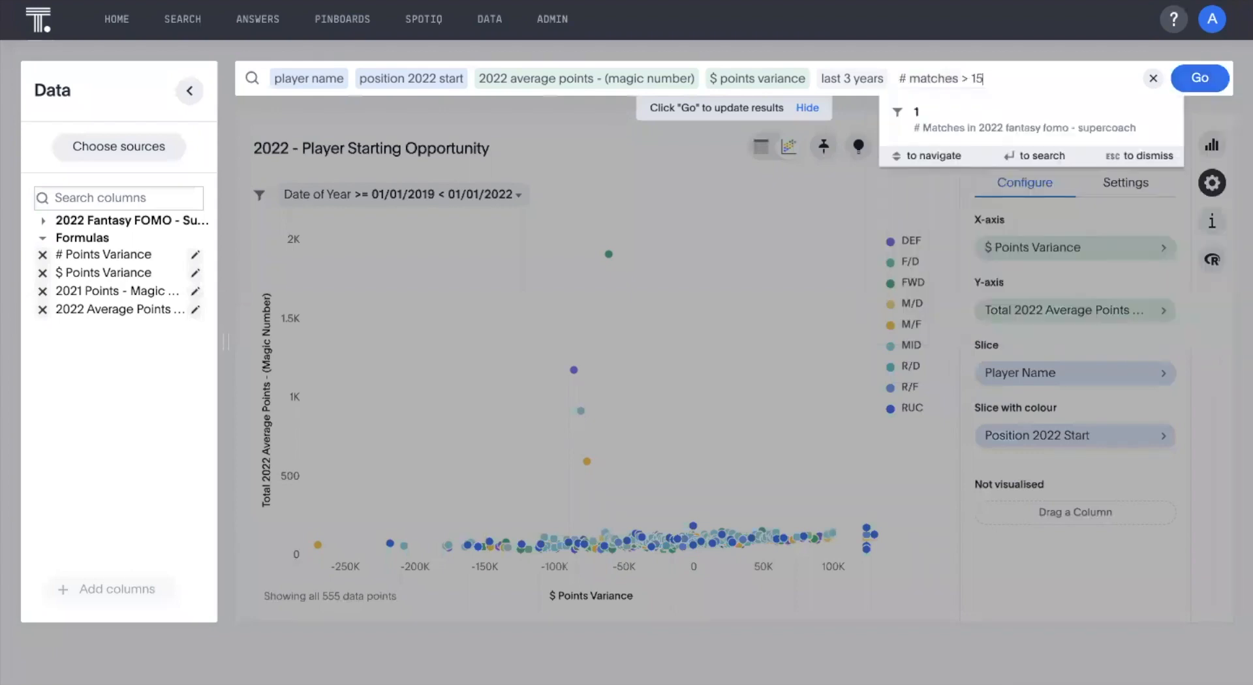
pyautogui.click(1175, 83)
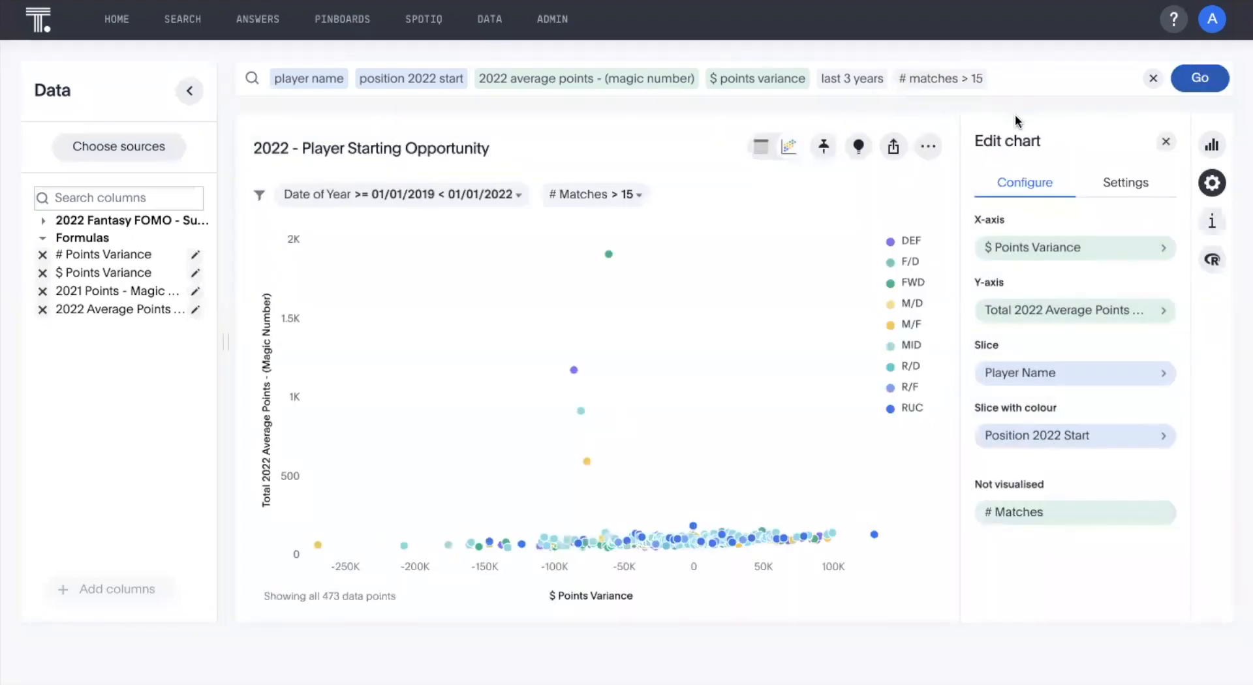
# Exclude the outlier points without a player by adding the filter player name != {null}, and update the chart.
pyautogui.moveTo(609, 256)
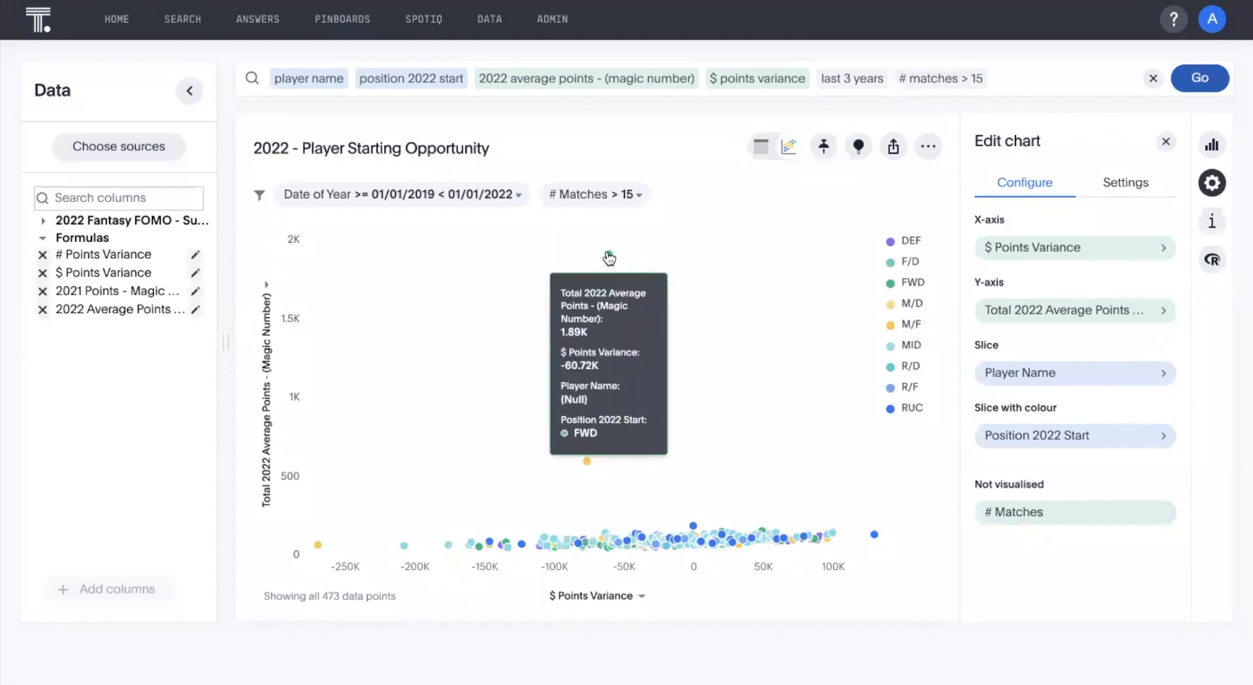
pyautogui.click(1012, 78)
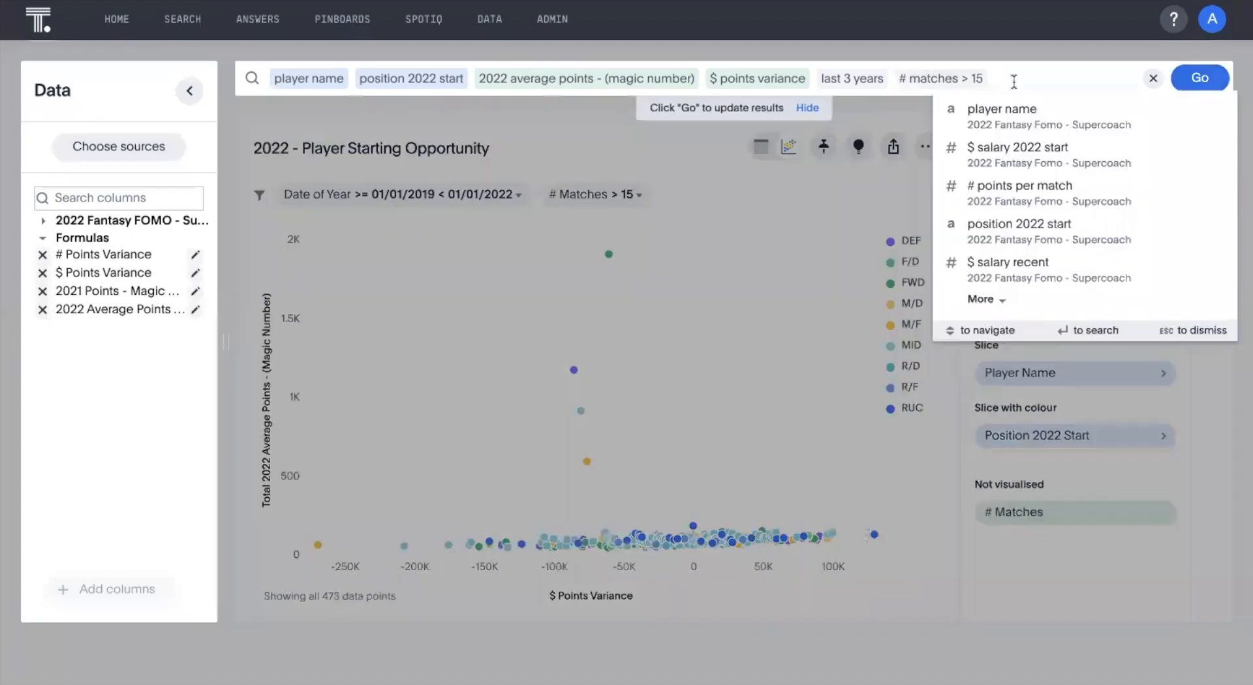
pyautogui.write('player name')
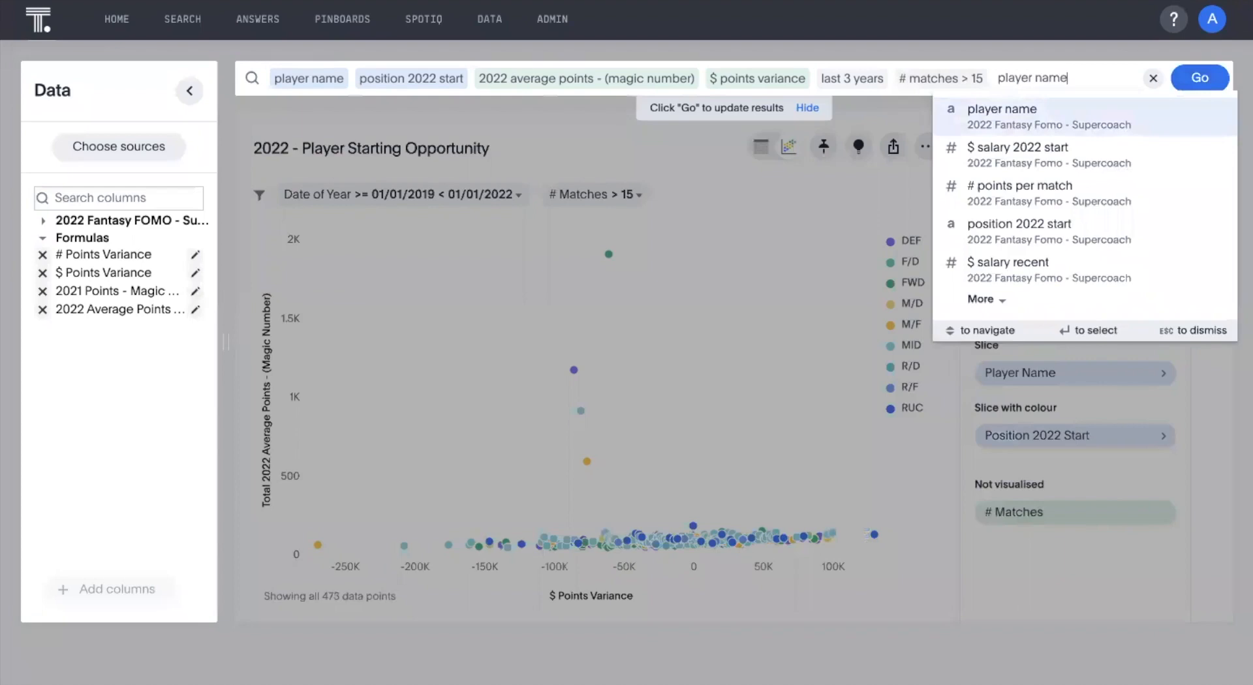
pyautogui.press('Return')
pyautogui.click(998, 118)
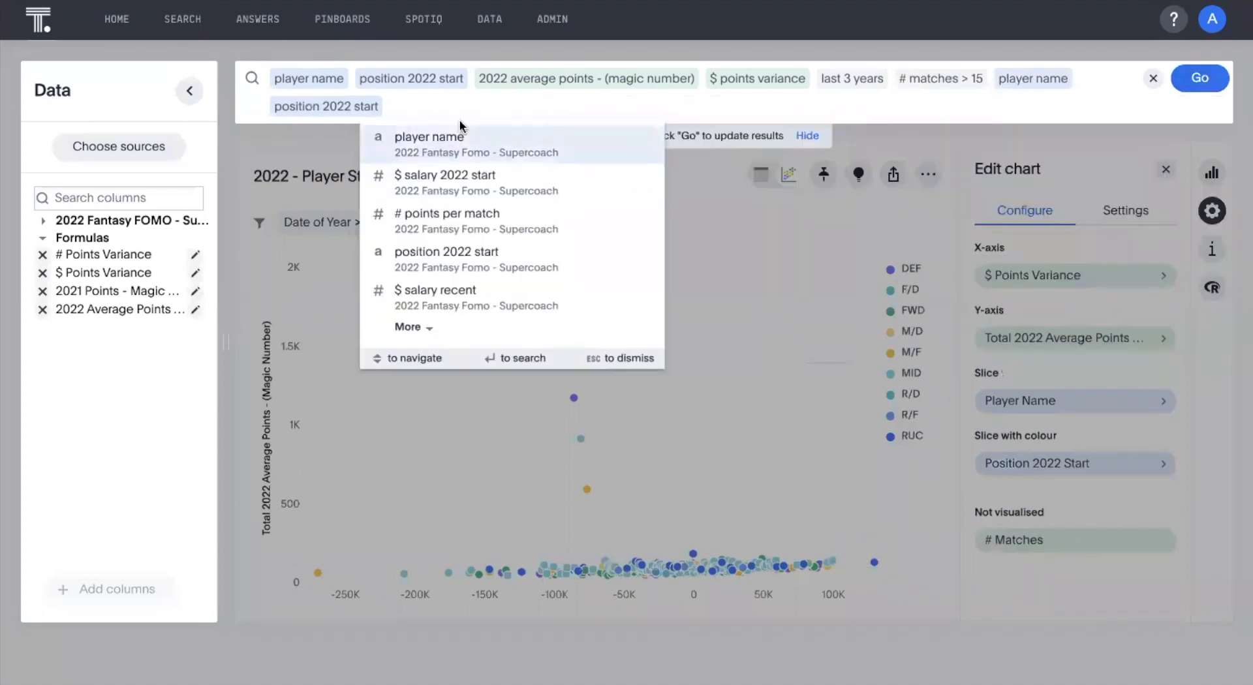
pyautogui.press('BackSpace')
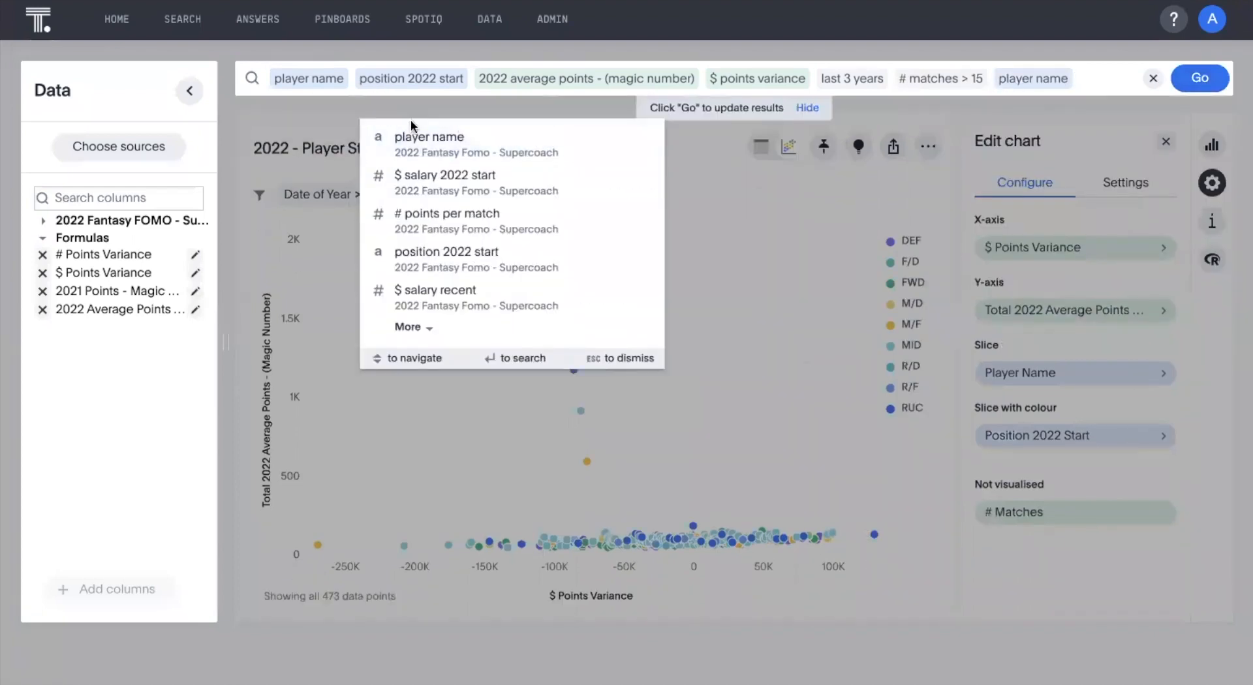
pyautogui.press('Escape')
pyautogui.click(1084, 79)
pyautogui.write('!= {n')
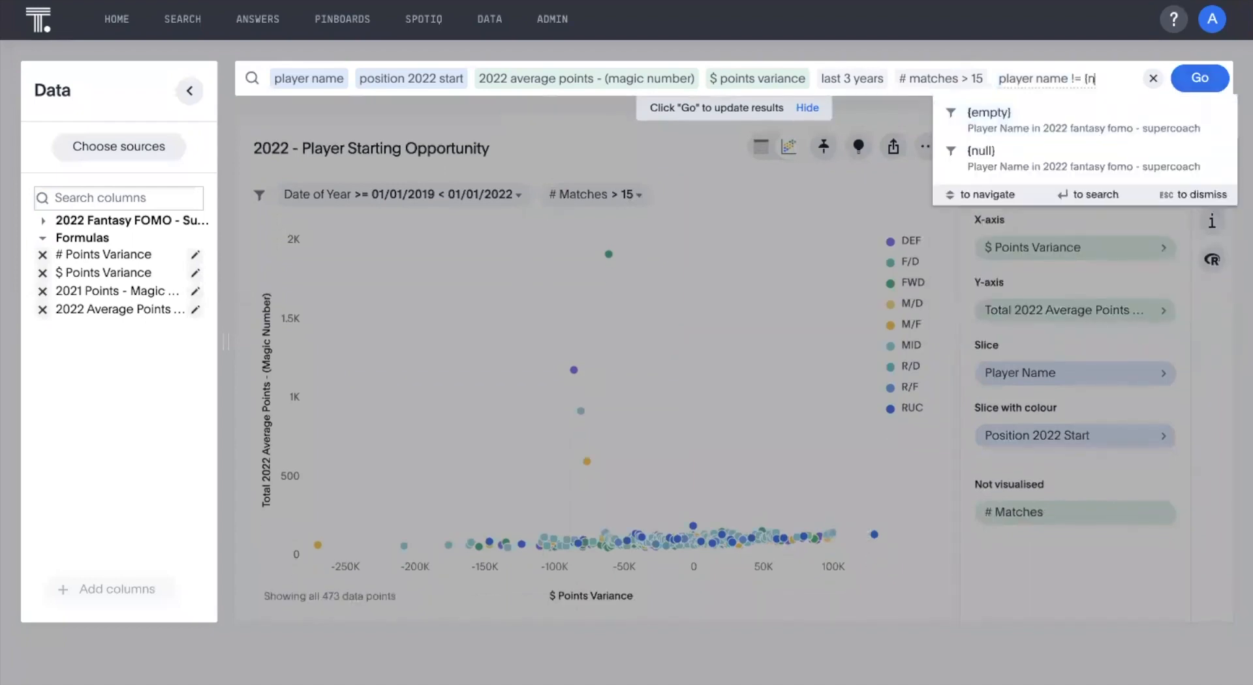
pyautogui.write('ull}')
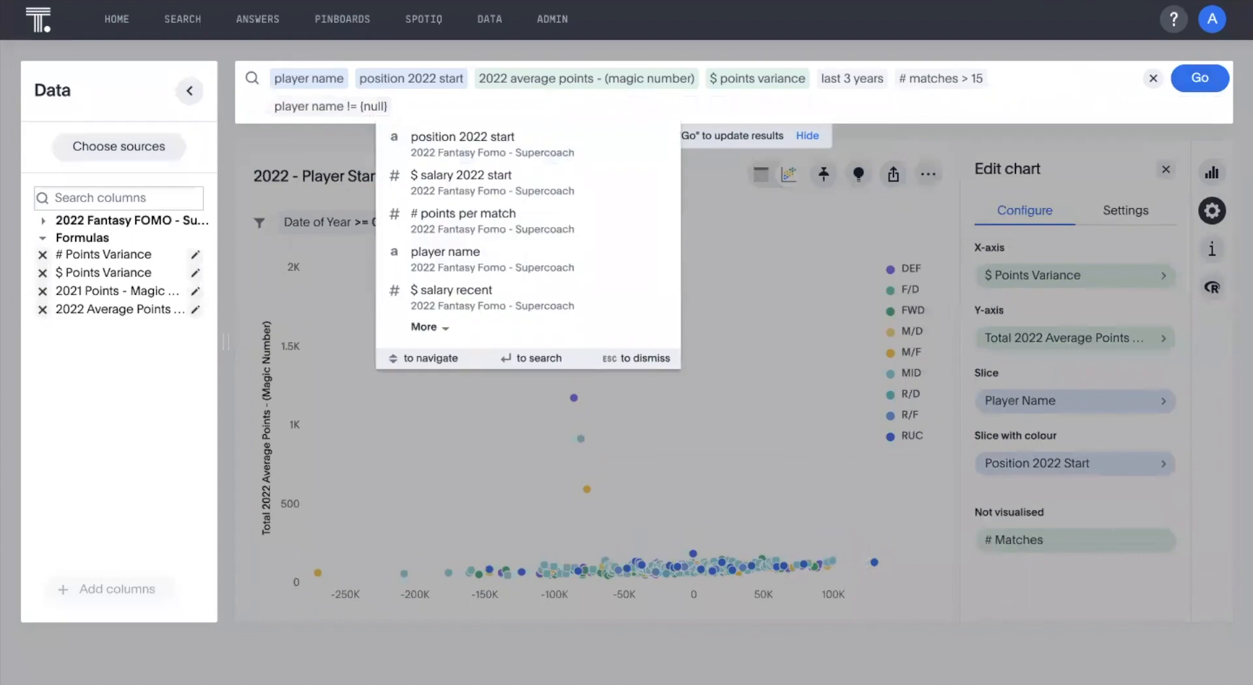
pyautogui.click(1200, 78)
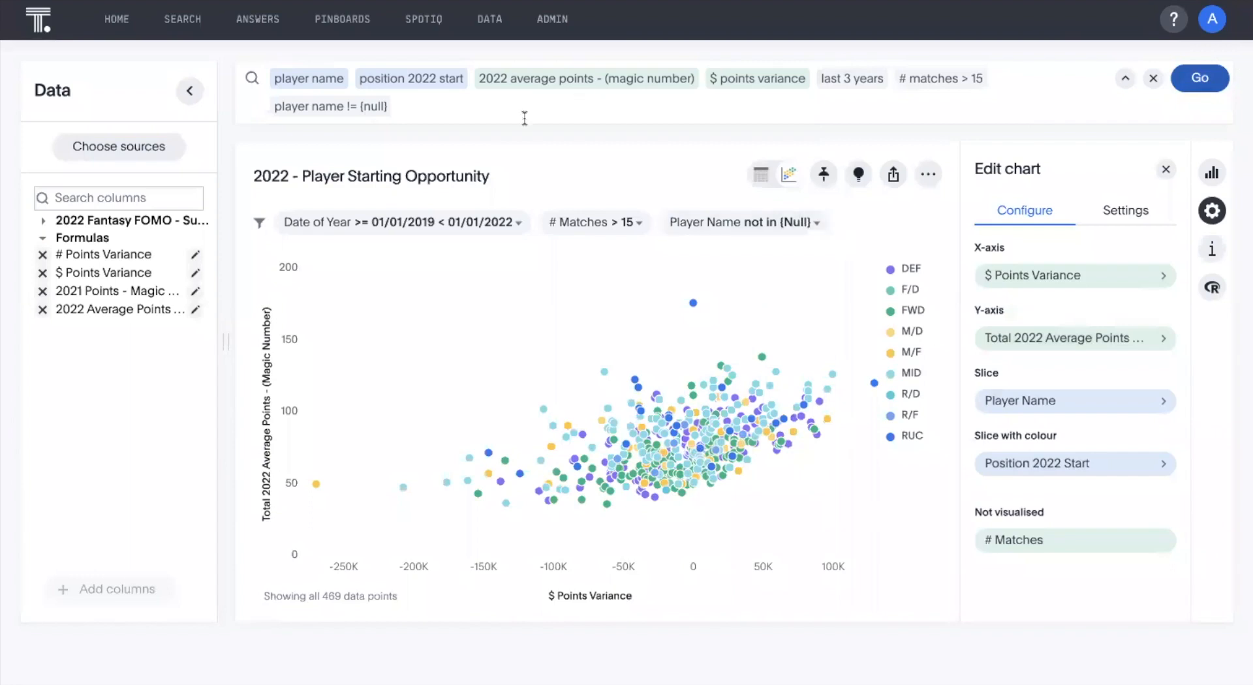
# Filter the search to $ points variance < 0 and update the chart.
pyautogui.click(484, 114)
pyautogui.write('$ po')
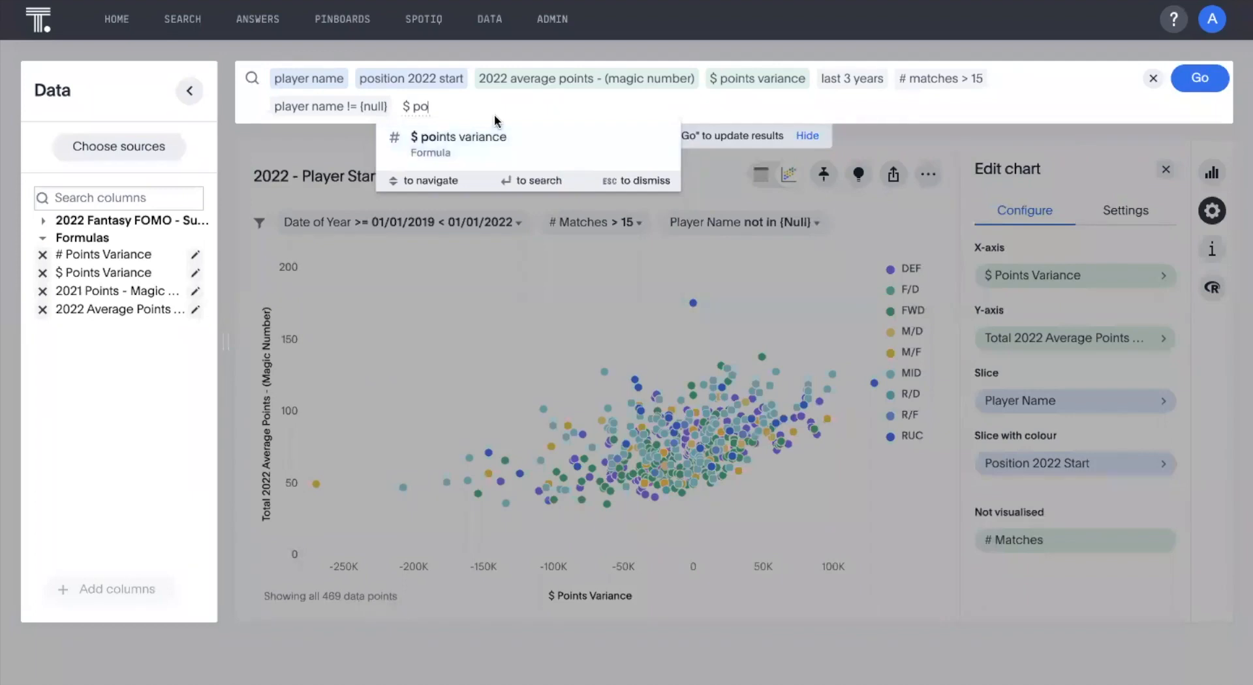
pyautogui.click(465, 151)
pyautogui.write('< 0')
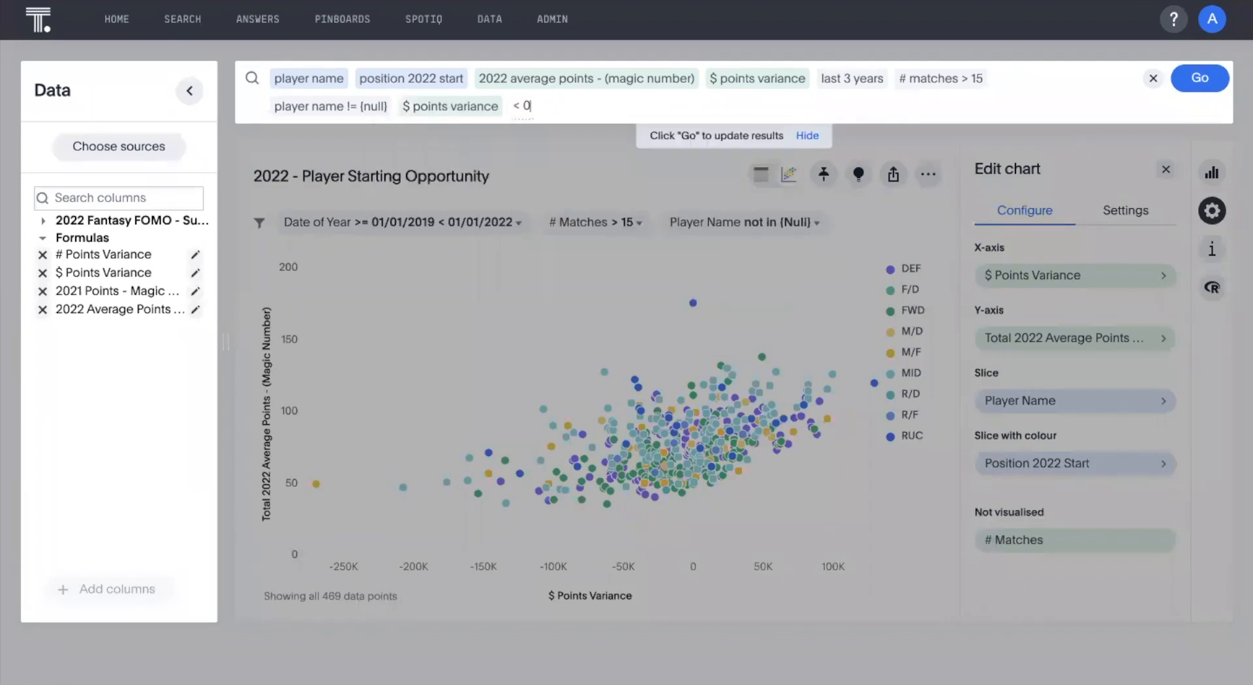
pyautogui.click(1210, 79)
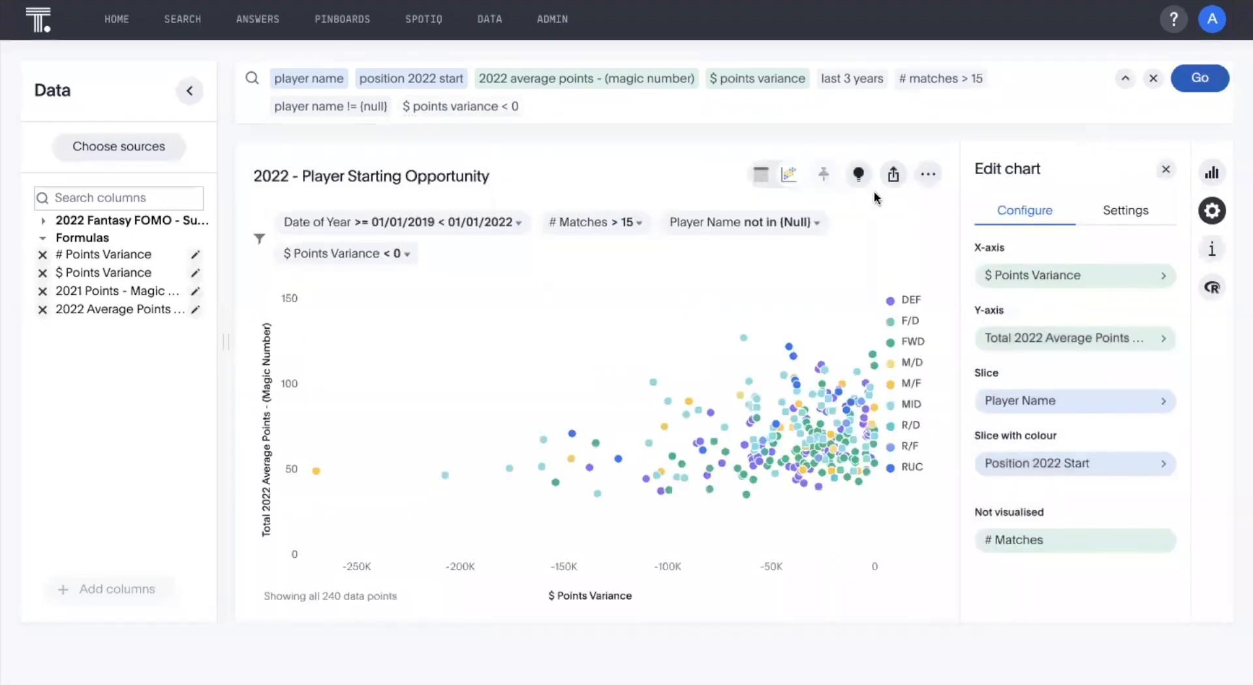
# Close the chart editor to enlarge the scatter chart and inspect the players with the most negative $ points variance.
pyautogui.click(1166, 169)
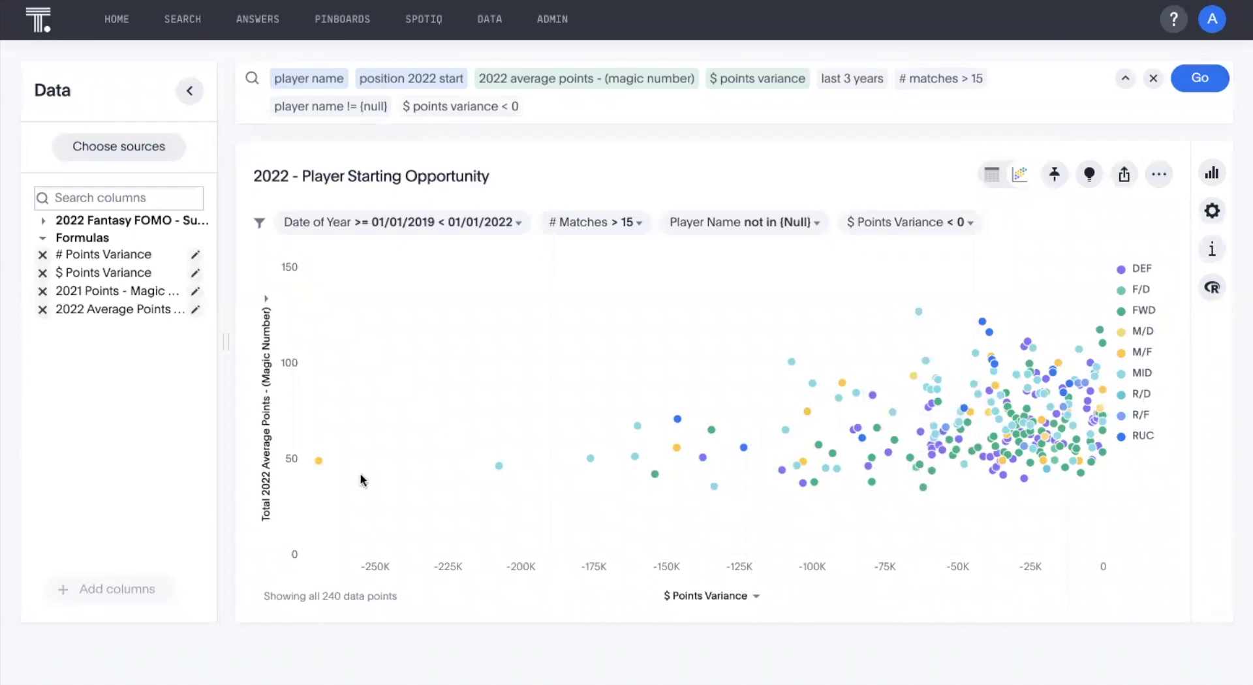
pyautogui.moveTo(320, 462)
pyautogui.moveTo(499, 467)
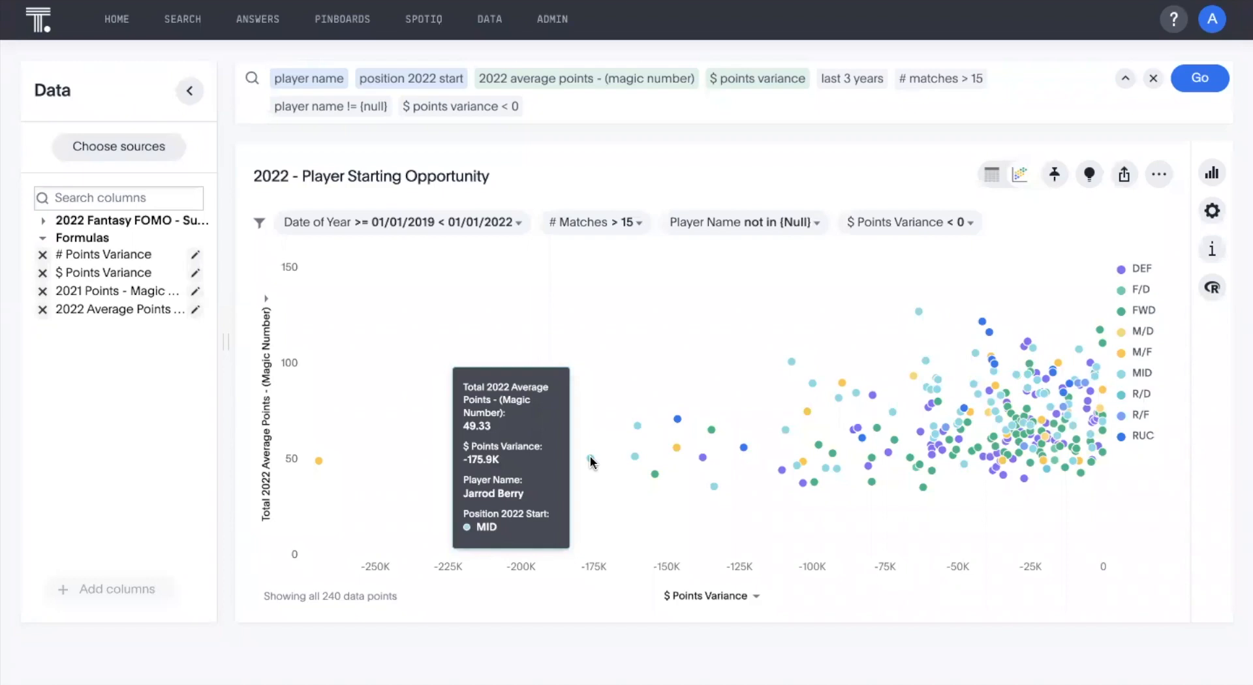
# Show only the DEF position in the scatter chart and inspect the details of its most negative-variance and higher-scoring players.
pyautogui.click(1147, 275)
pyautogui.click(1146, 275)
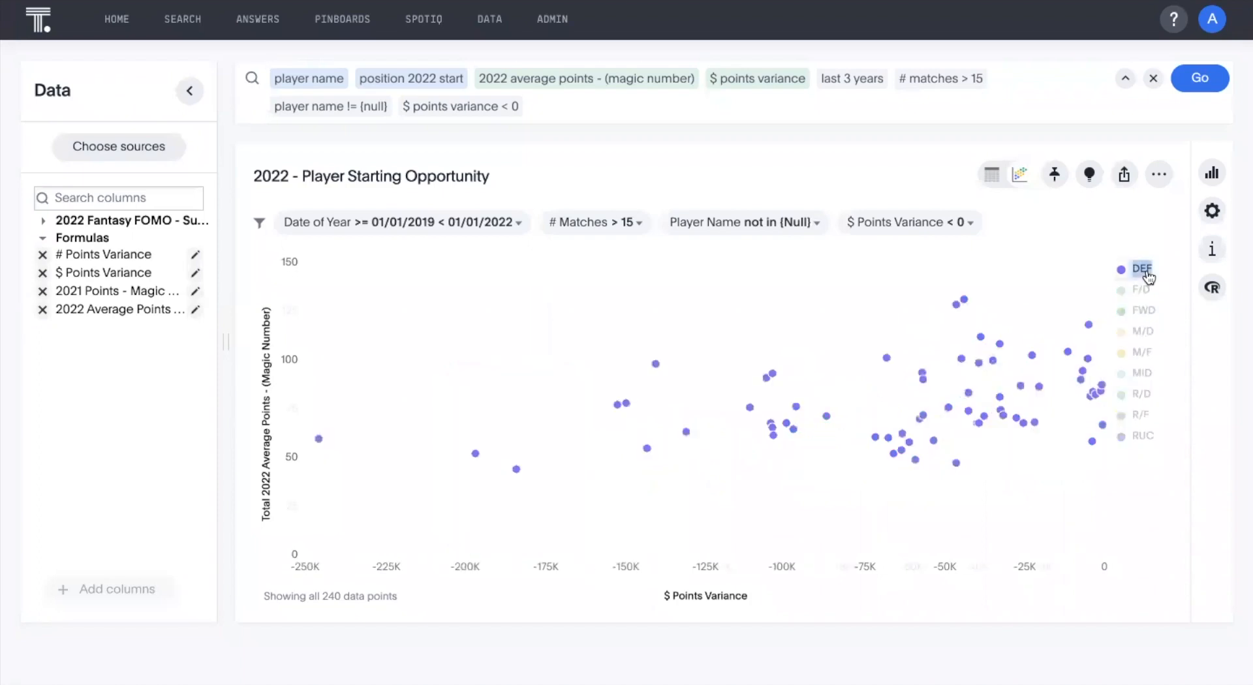
pyautogui.moveTo(319, 440)
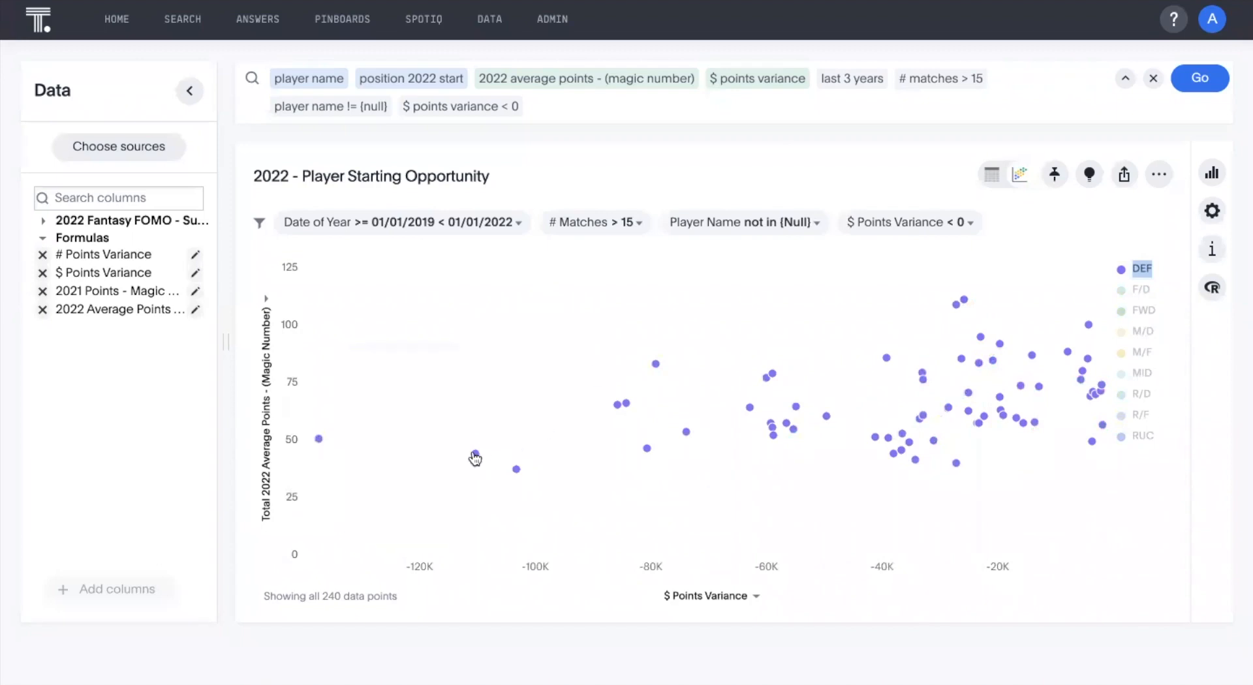
pyautogui.moveTo(475, 455)
pyautogui.moveTo(520, 479)
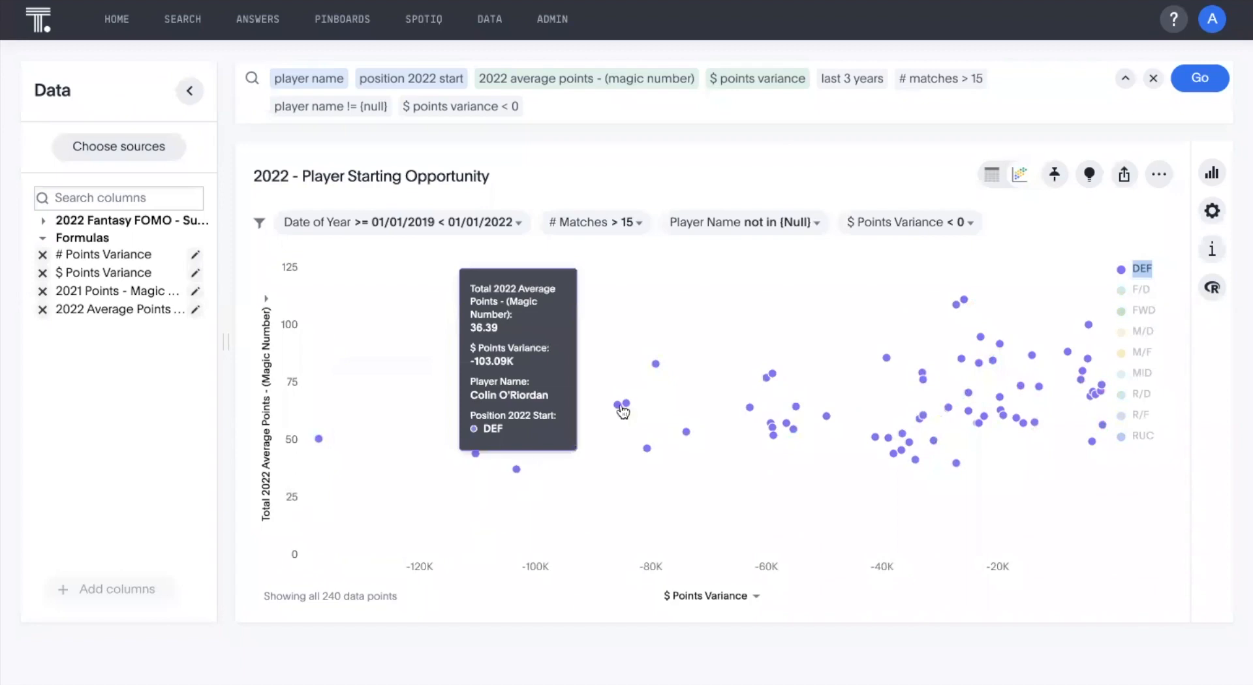
pyautogui.moveTo(619, 412)
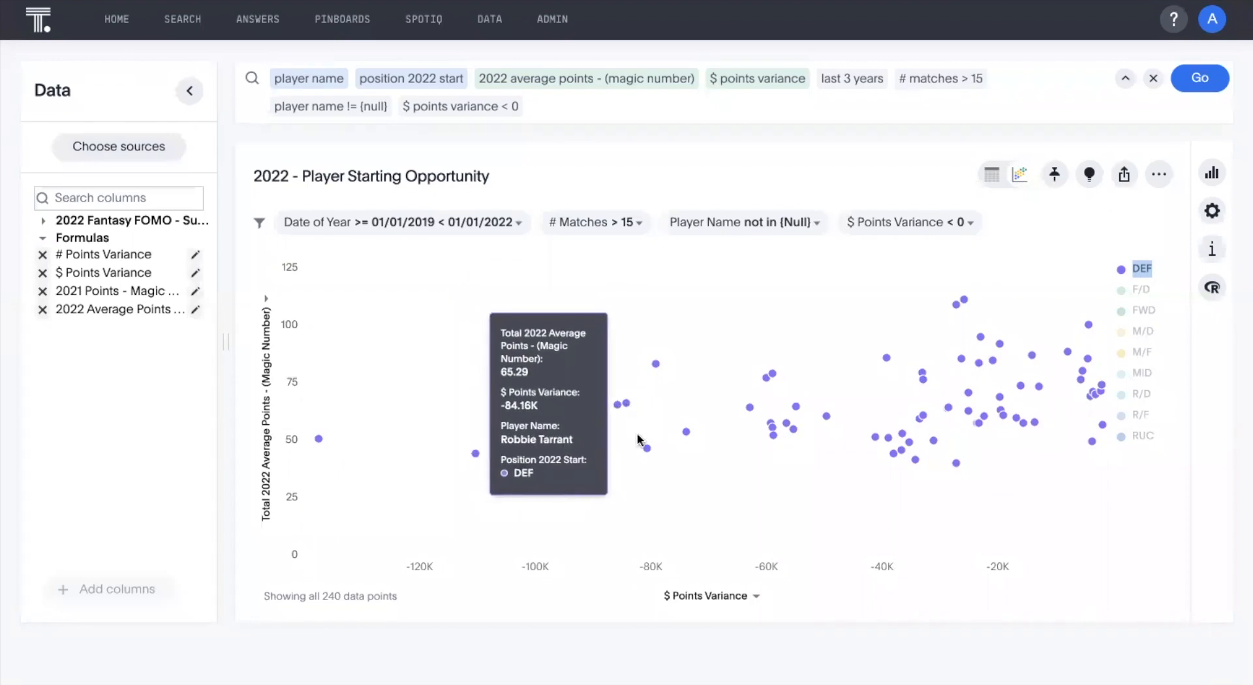
pyautogui.moveTo(645, 456)
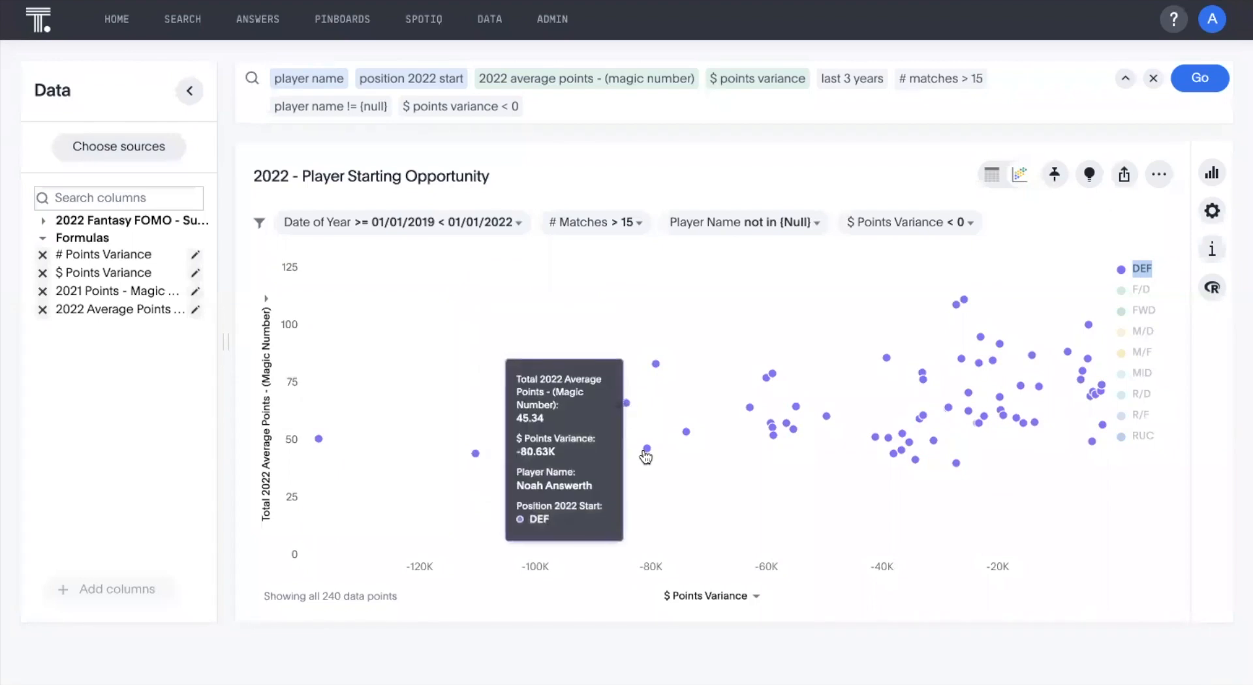
pyautogui.moveTo(656, 366)
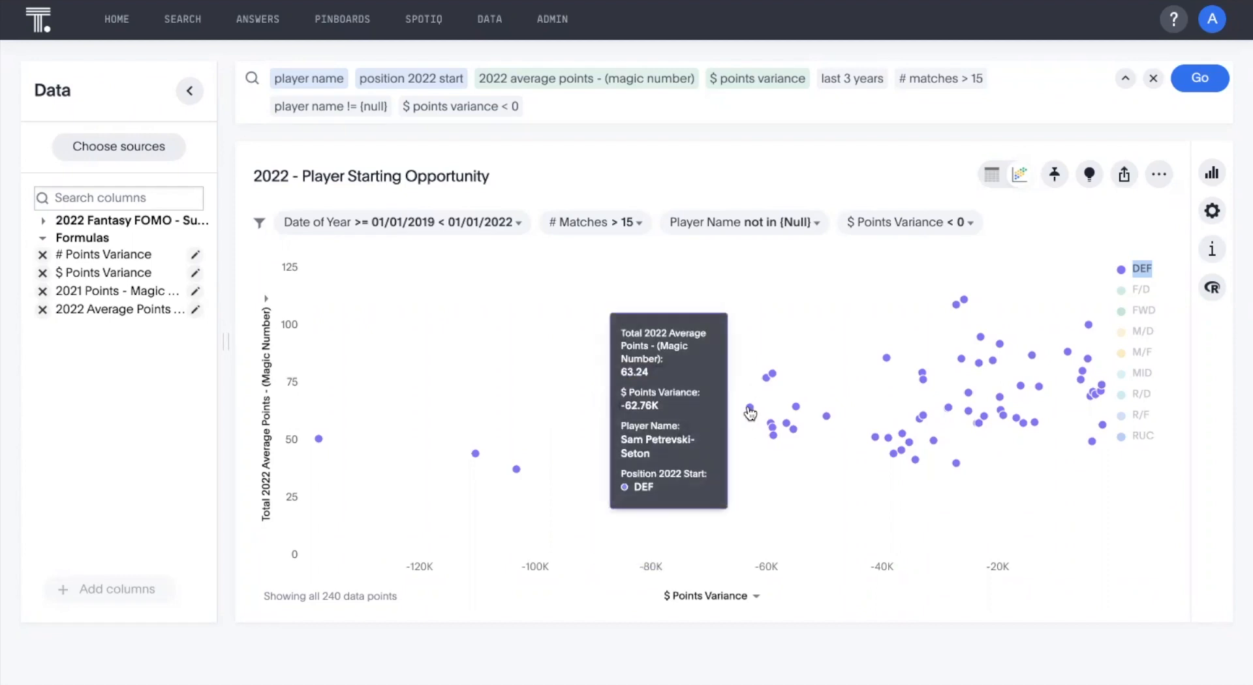
pyautogui.moveTo(768, 385)
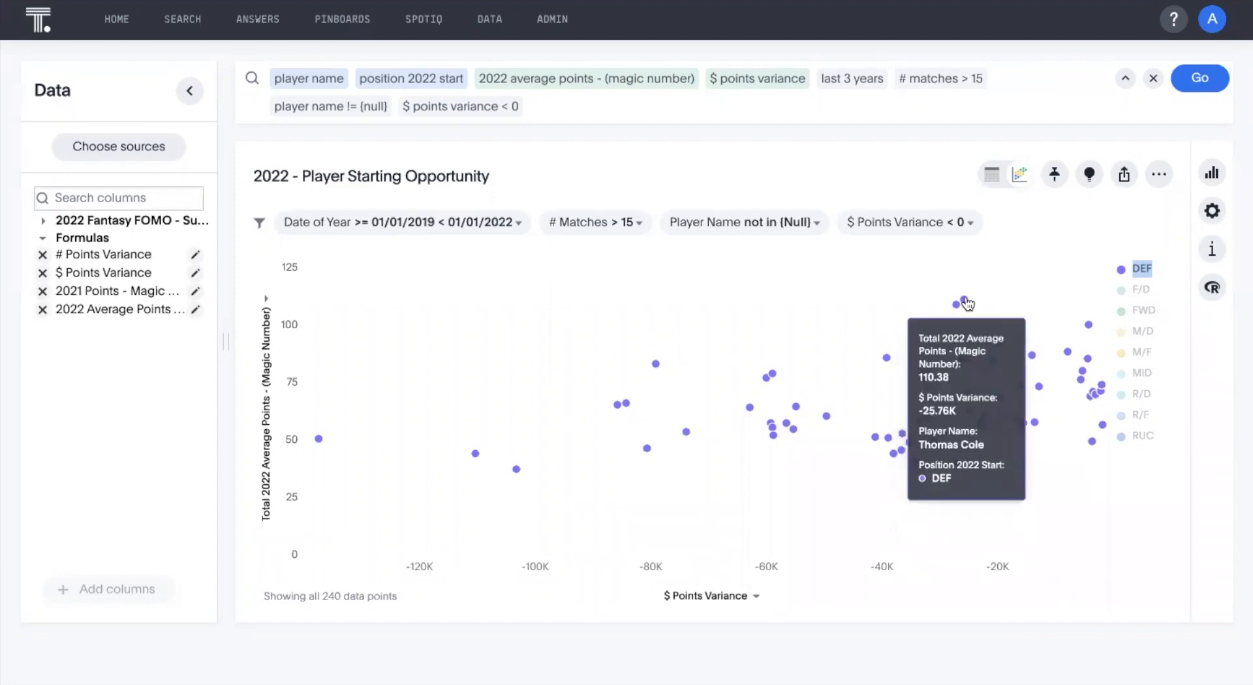
# Isolate the F/D position in the chart, followed by FWD, and inspect the player details of each position's outlying points.
pyautogui.click(1142, 291)
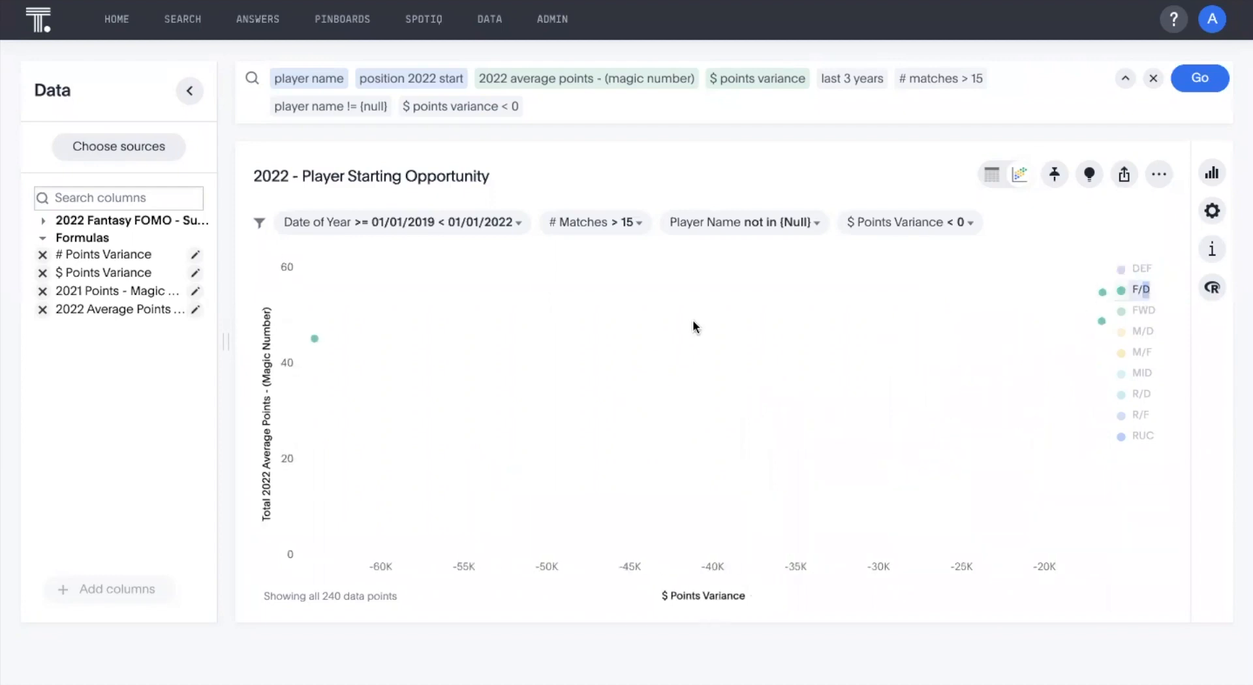
pyautogui.moveTo(318, 346)
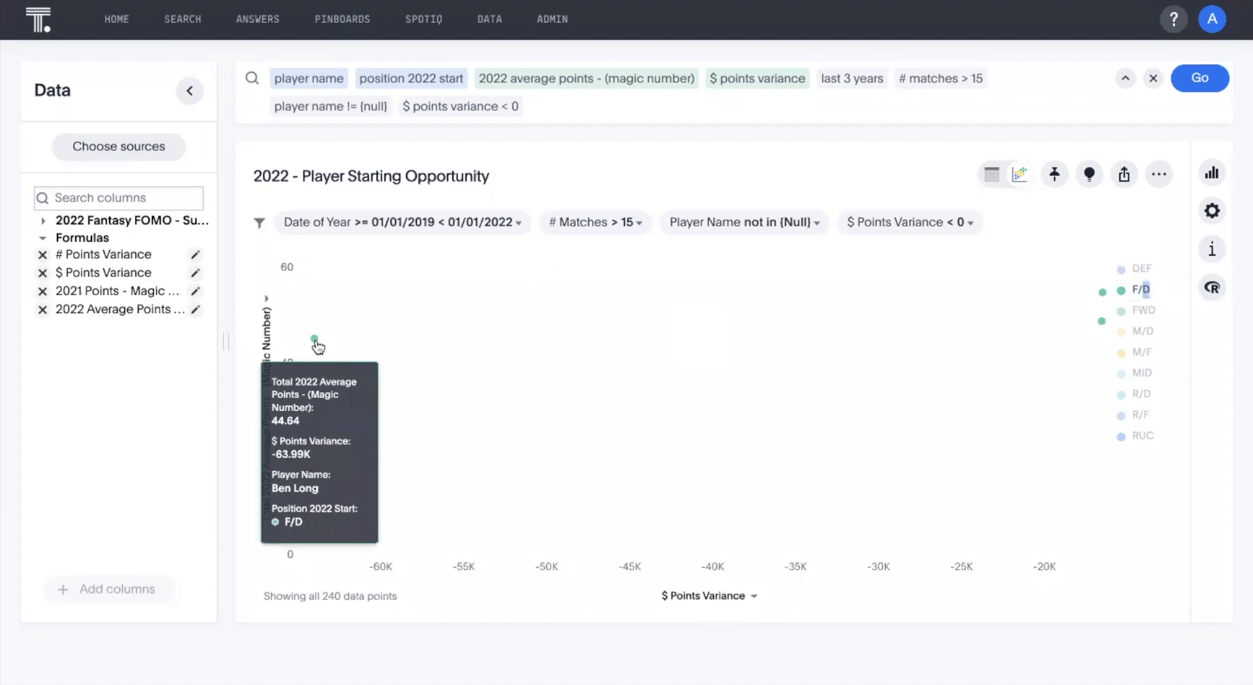
pyautogui.click(1146, 316)
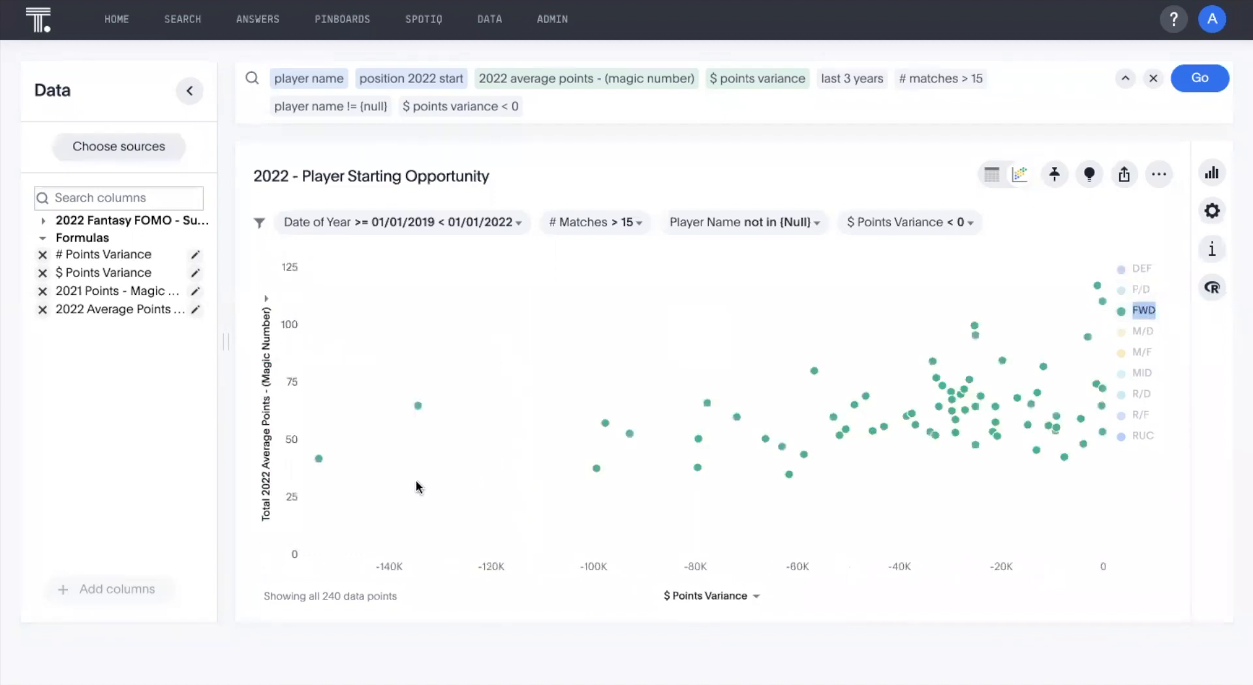
pyautogui.moveTo(322, 466)
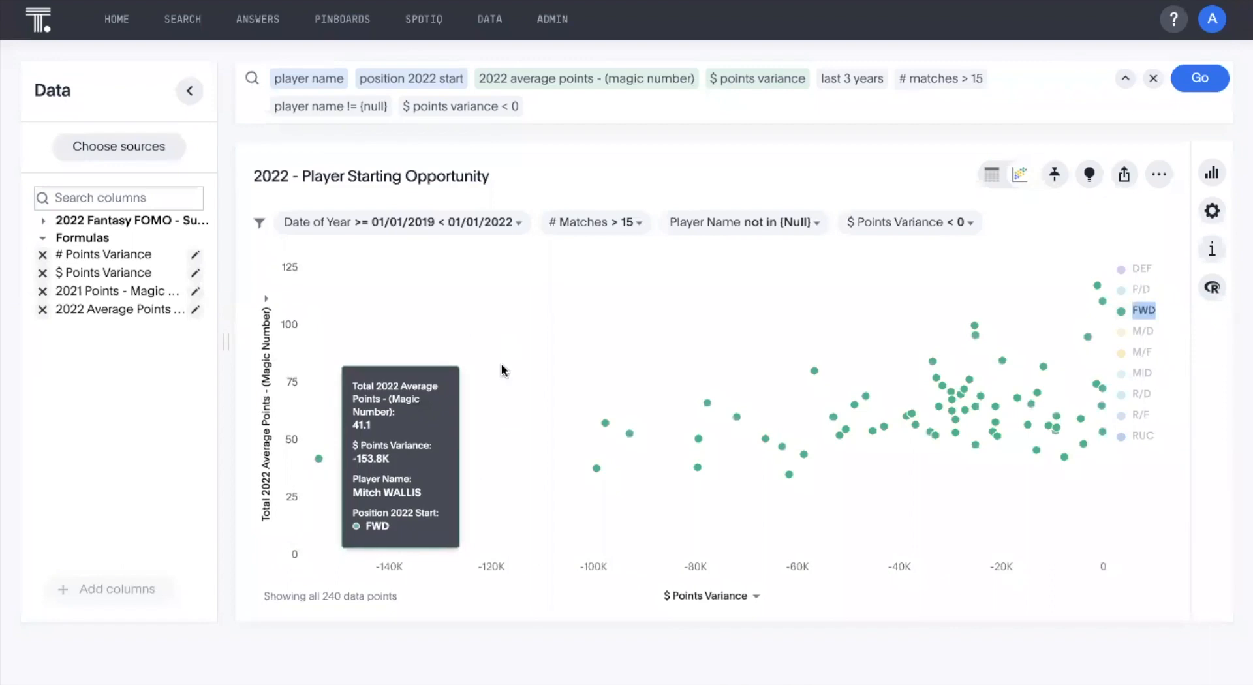
pyautogui.moveTo(419, 408)
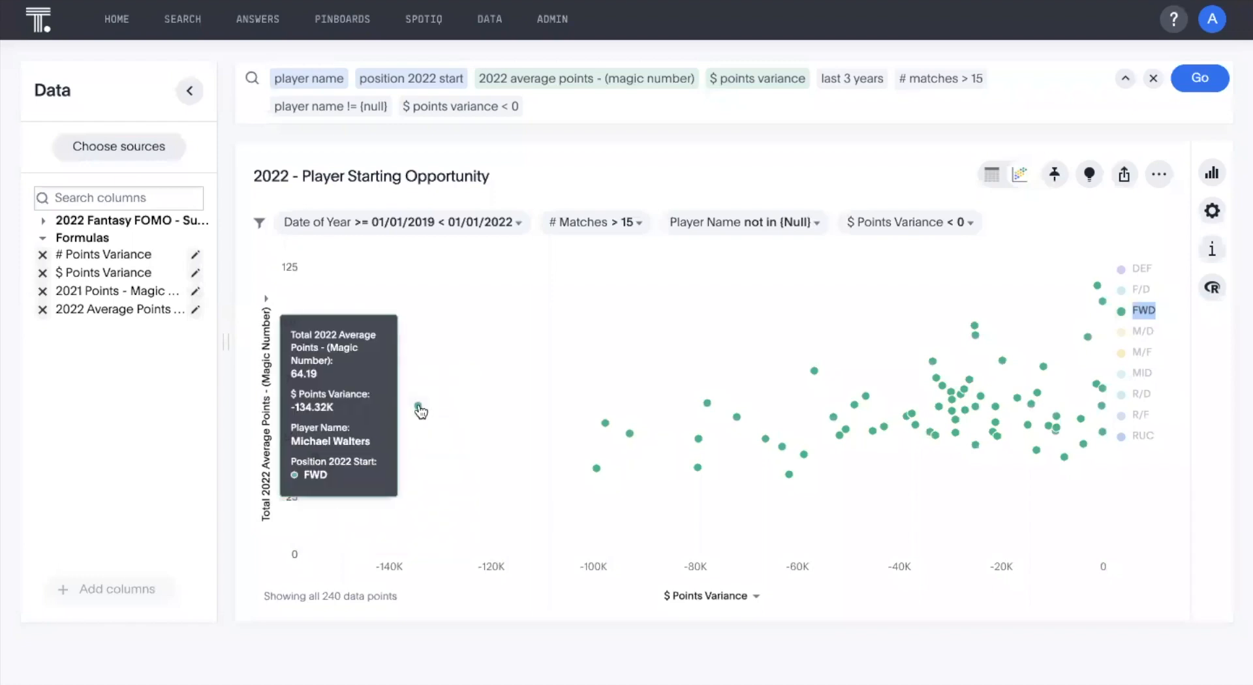
pyautogui.moveTo(595, 470)
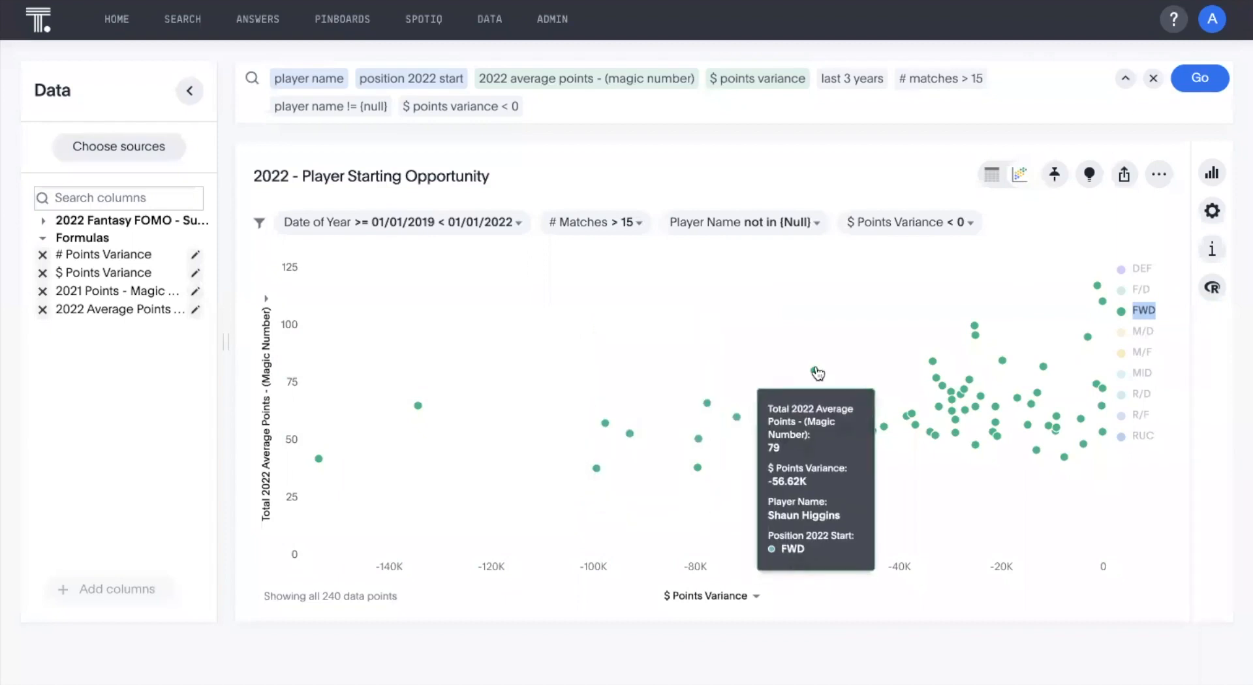
# Show only the M/D position in the scatter chart and inspect the player details of its points.
pyautogui.click(1147, 333)
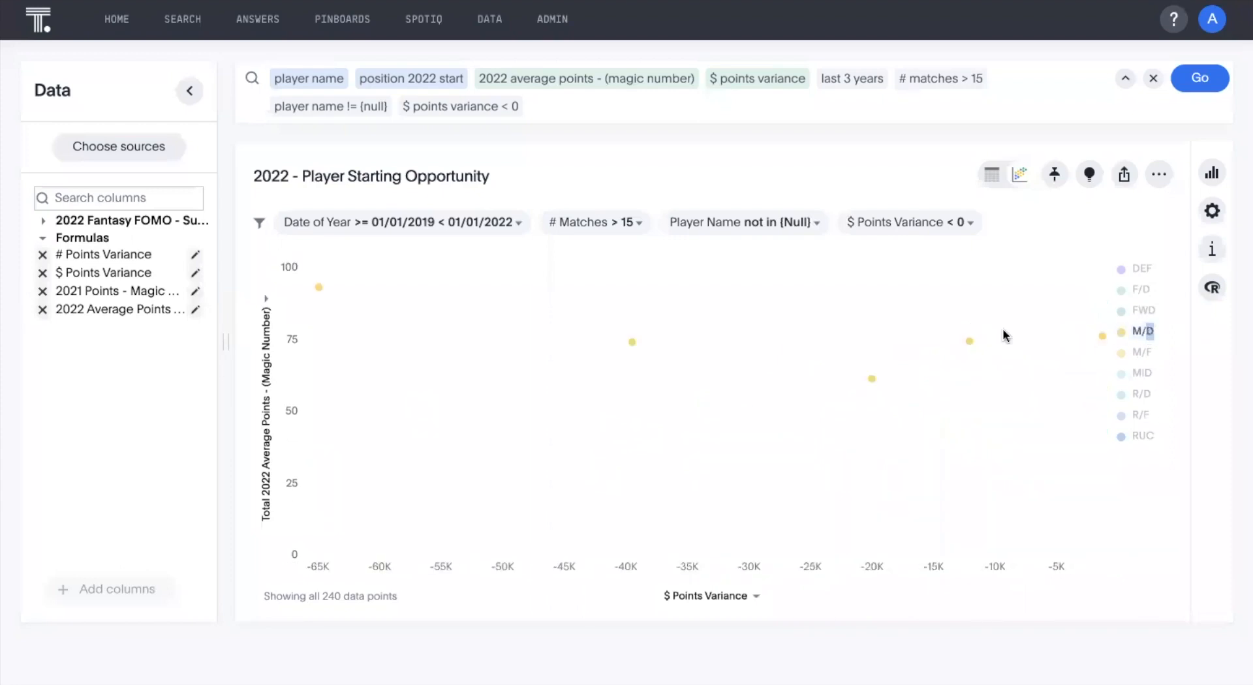
pyautogui.moveTo(321, 291)
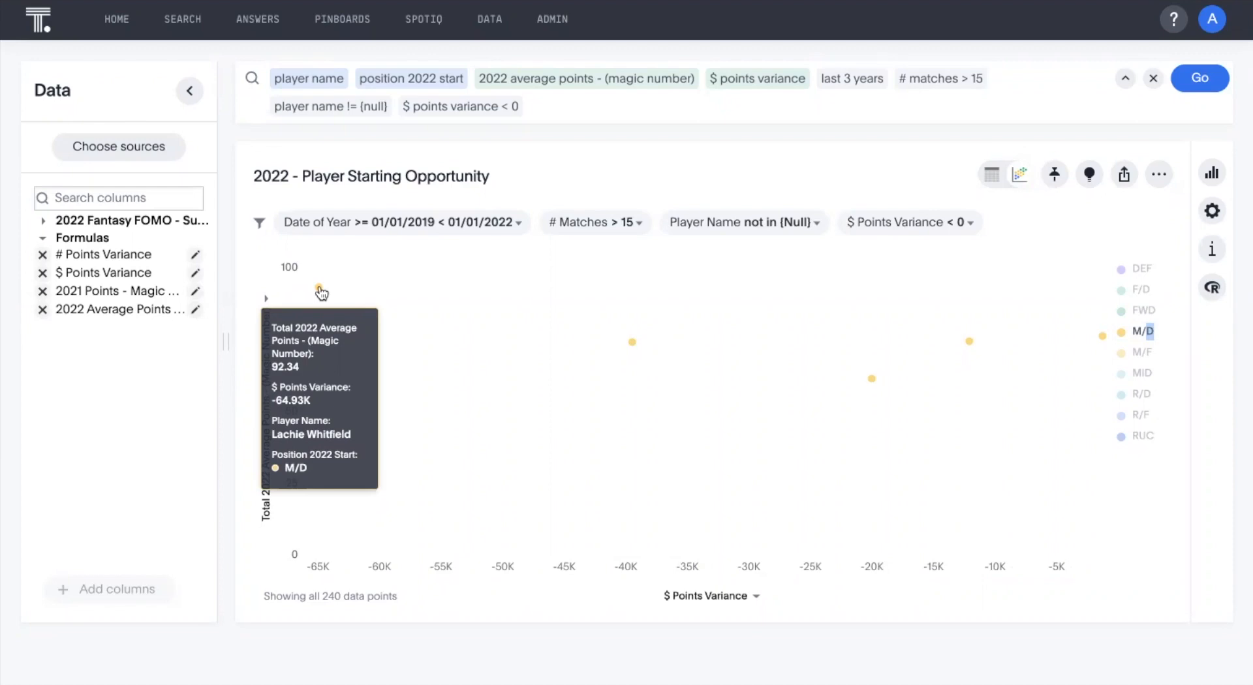
pyautogui.moveTo(643, 346)
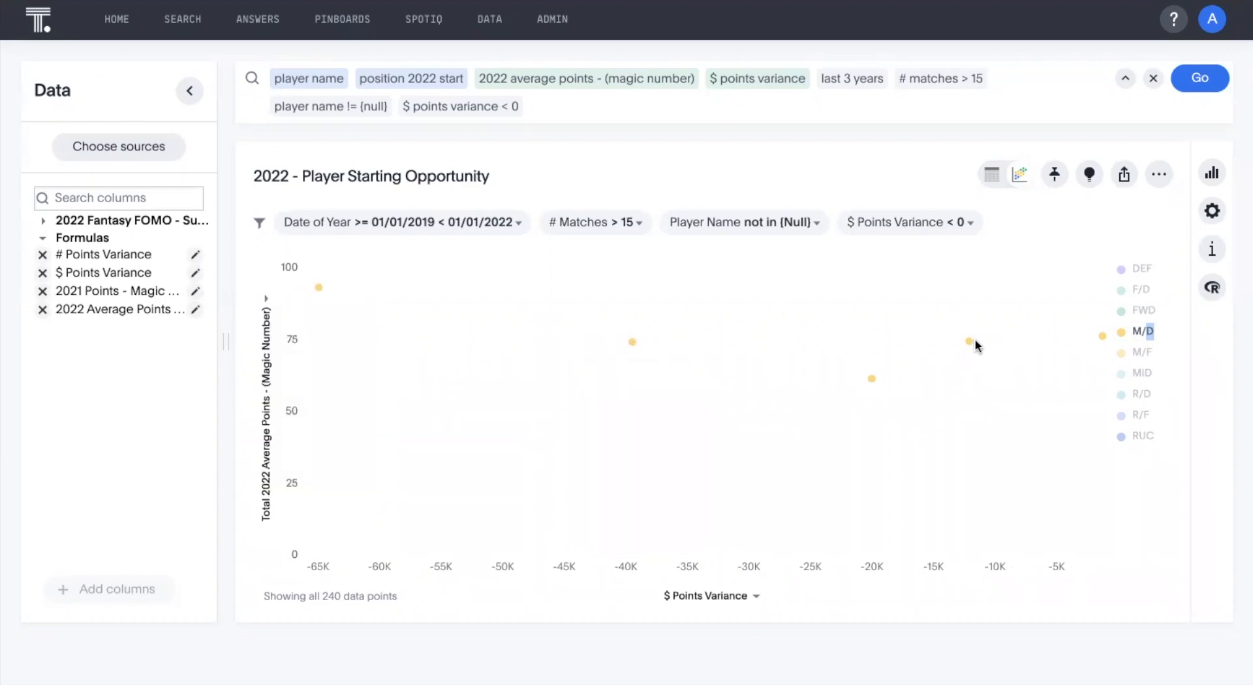
pyautogui.moveTo(870, 385)
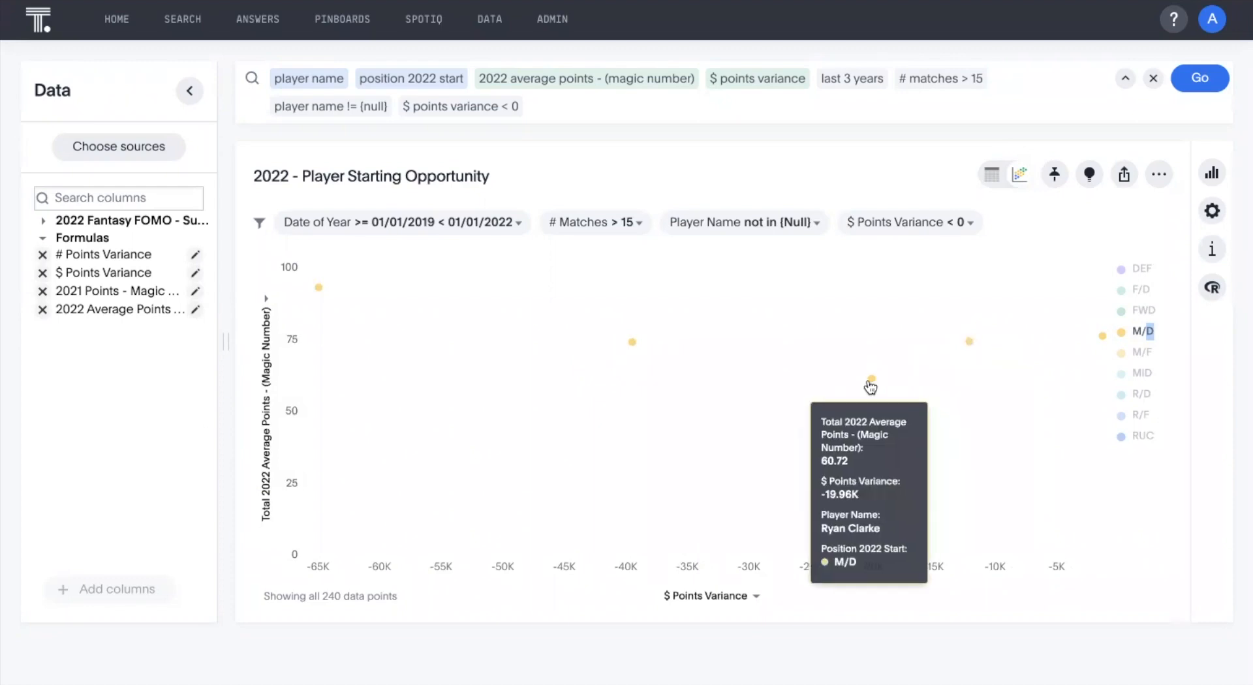
# Show only the M/F position in the scatter chart and inspect its most negative-variance players and its highest average scorer.
pyautogui.doubleClick(1143, 353)
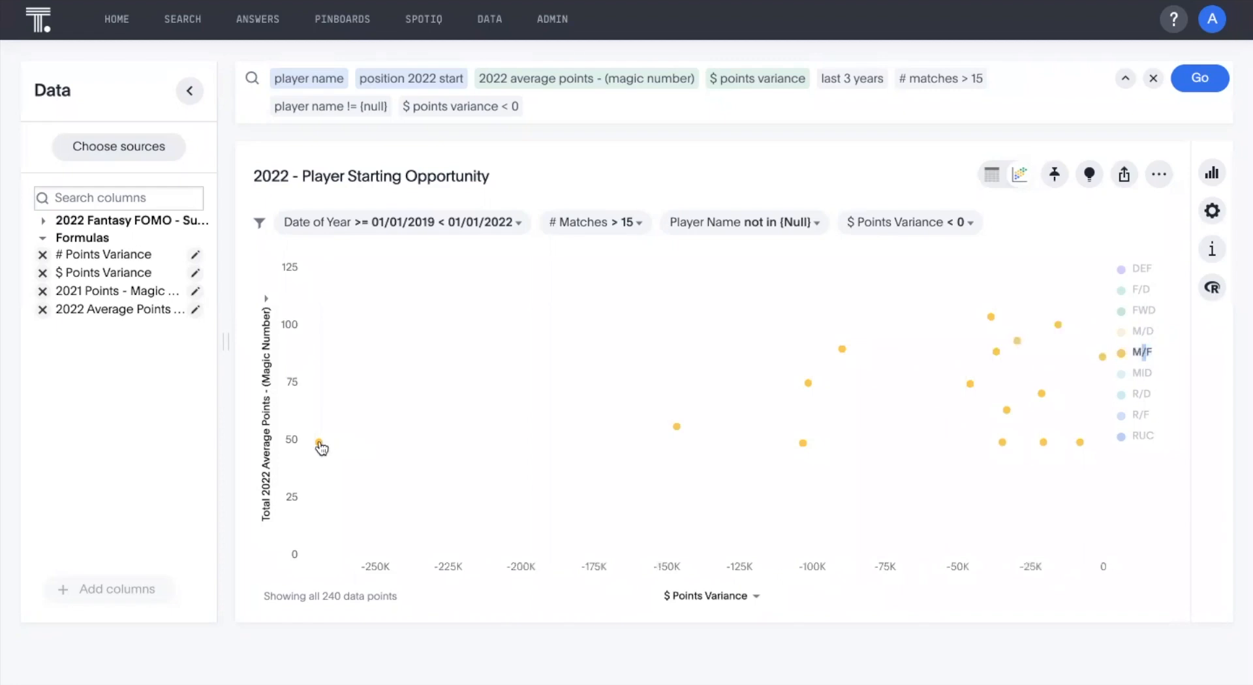
pyautogui.moveTo(319, 444)
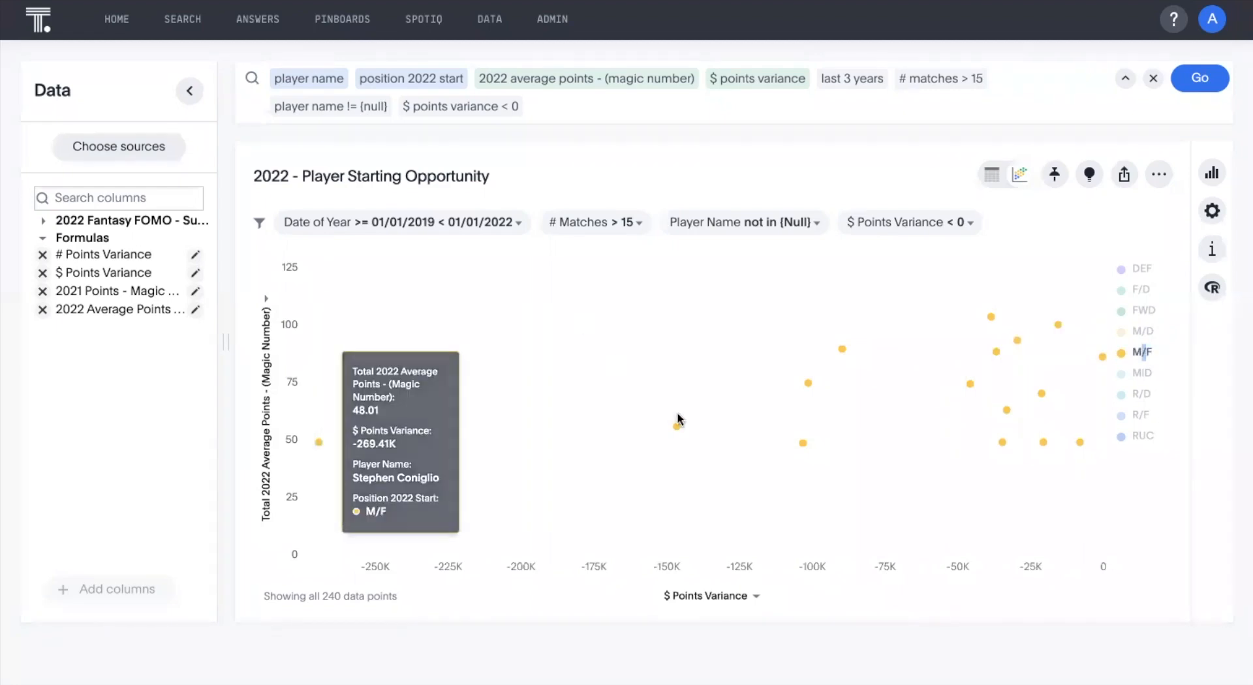
pyautogui.moveTo(677, 431)
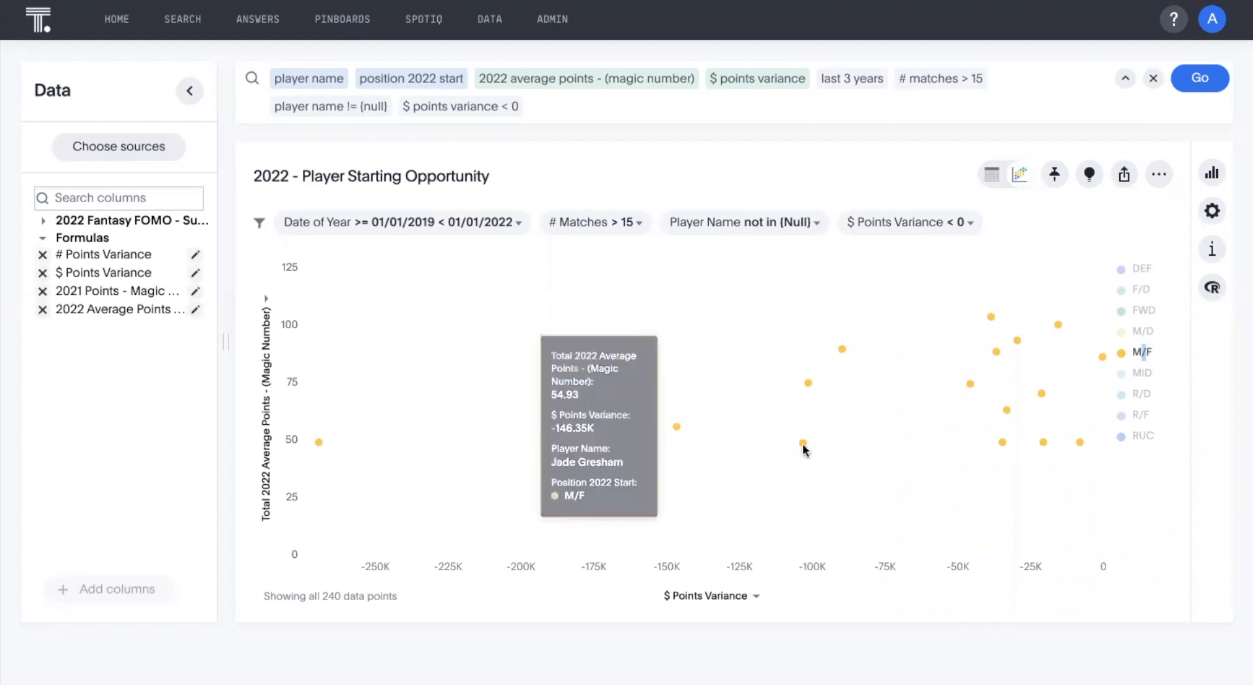
pyautogui.moveTo(804, 446)
pyautogui.moveTo(809, 385)
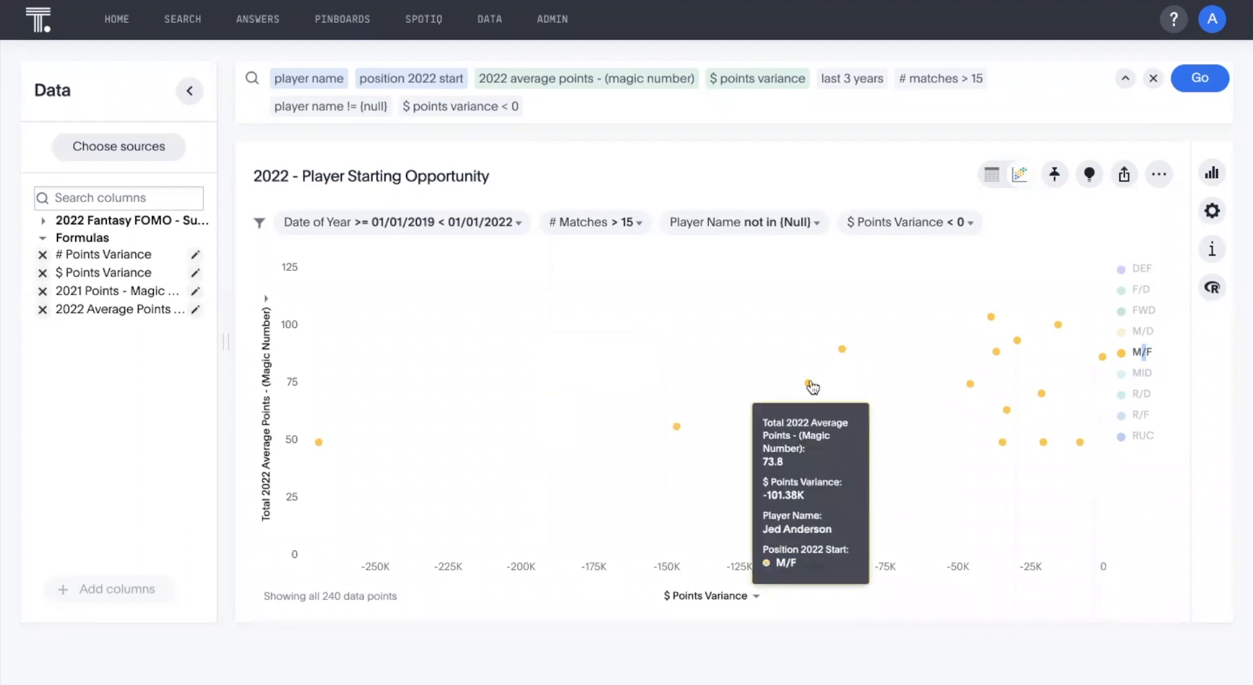
pyautogui.moveTo(844, 351)
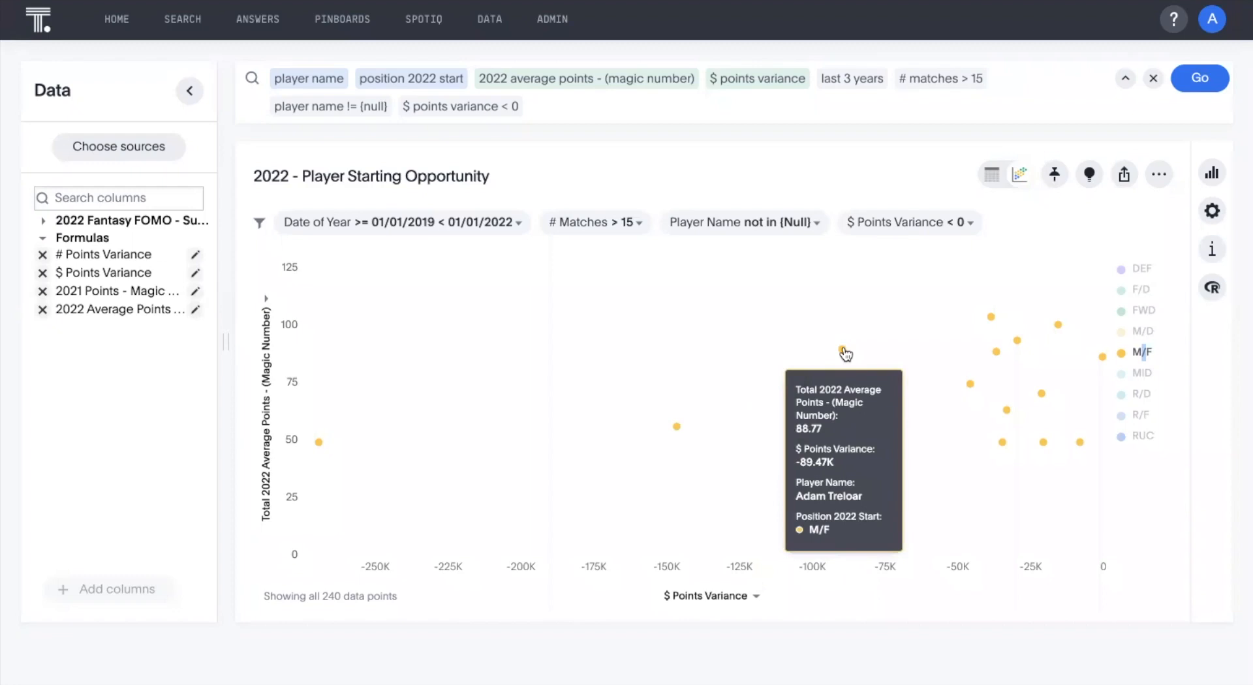
pyautogui.moveTo(991, 319)
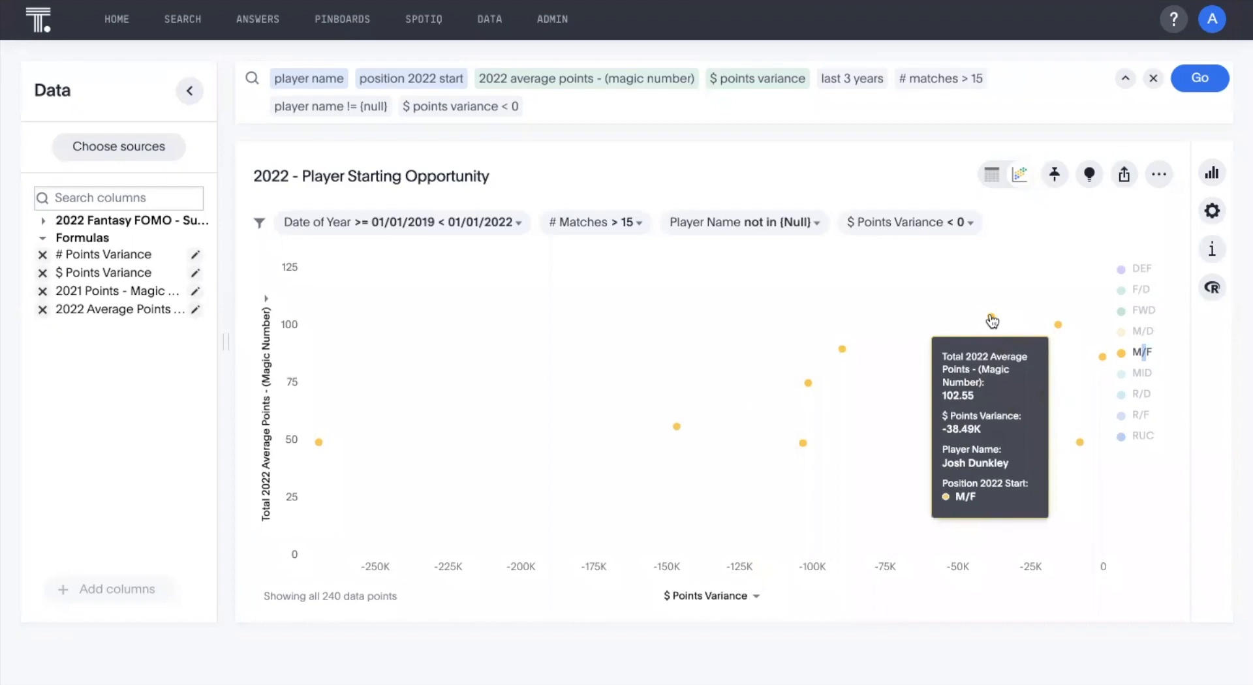
# Show only the MID position in the scatter chart and inspect its most negative-variance players and its highest average scorer.
pyautogui.doubleClick(1142, 373)
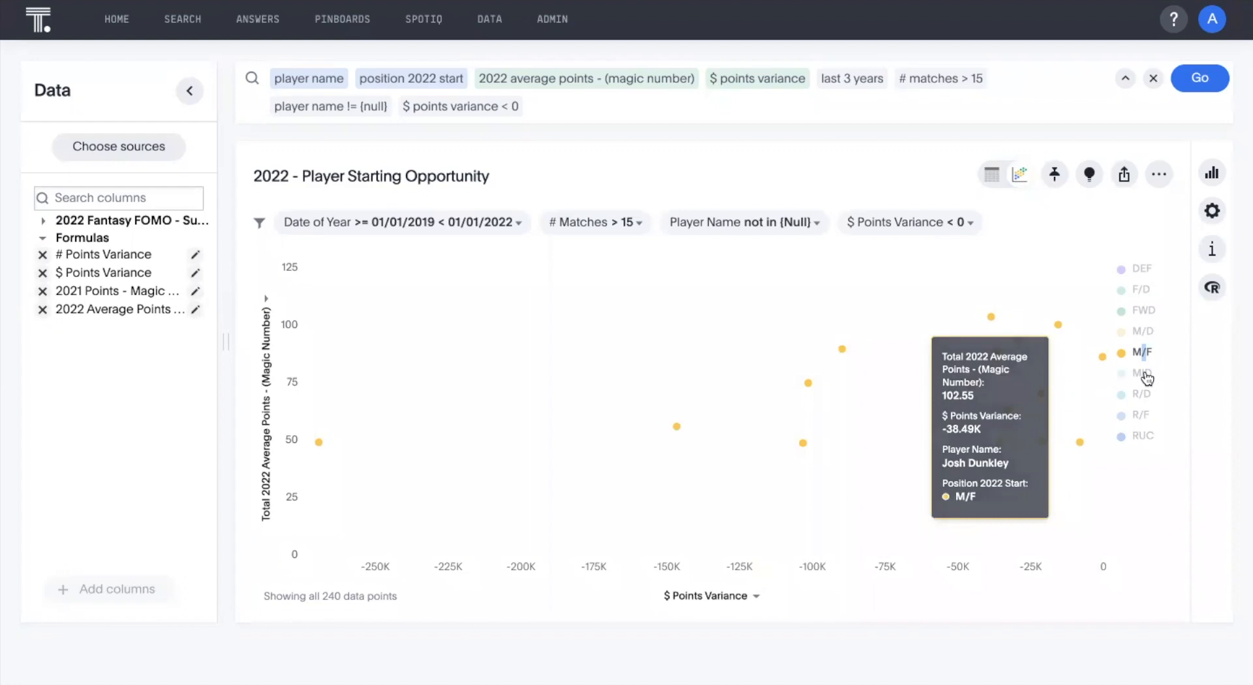
pyautogui.moveTo(317, 474)
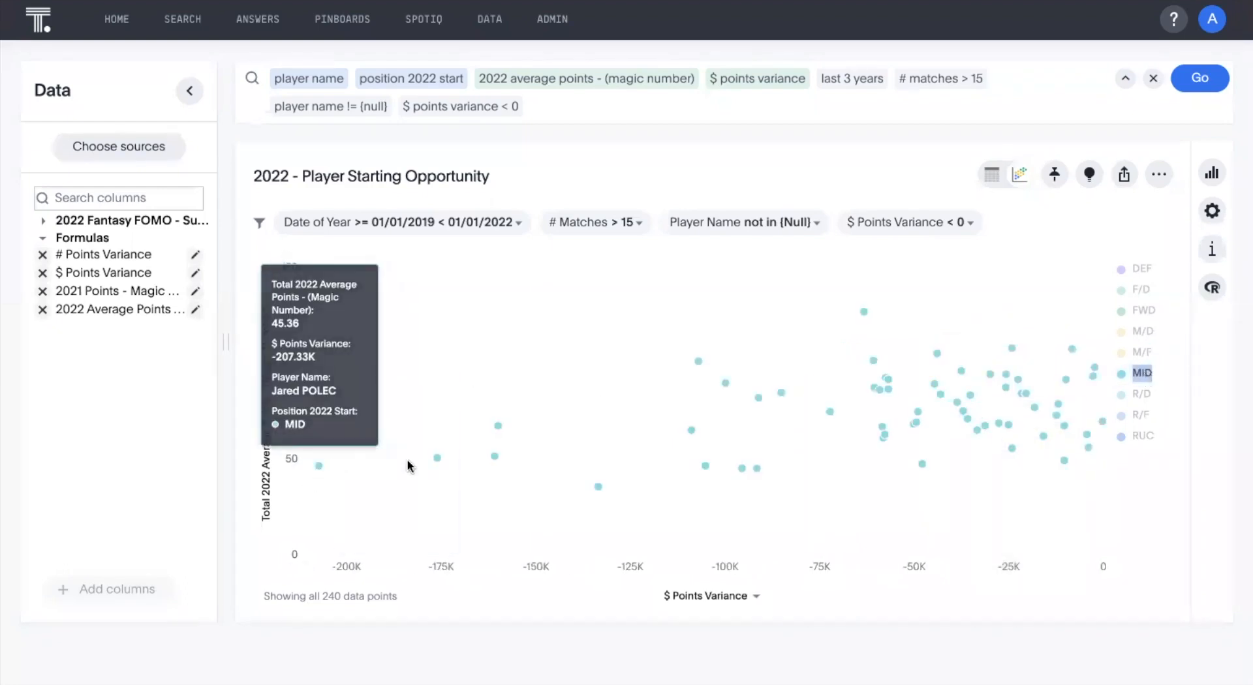
pyautogui.moveTo(440, 464)
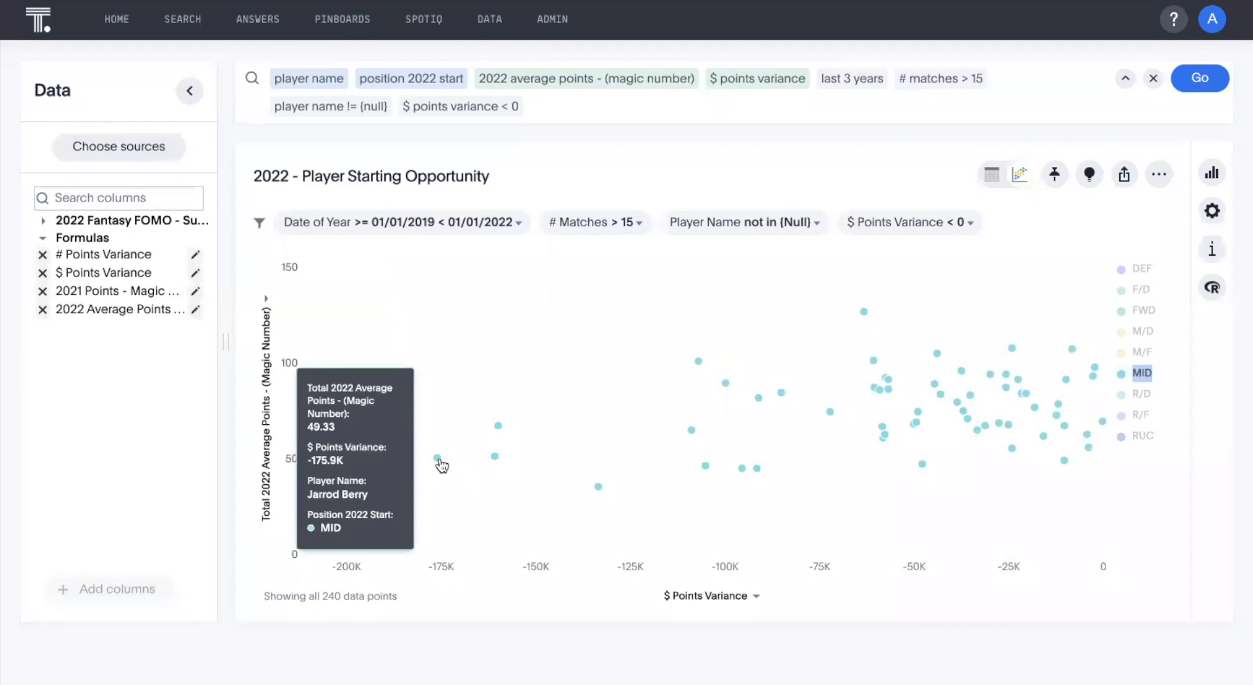
pyautogui.moveTo(500, 428)
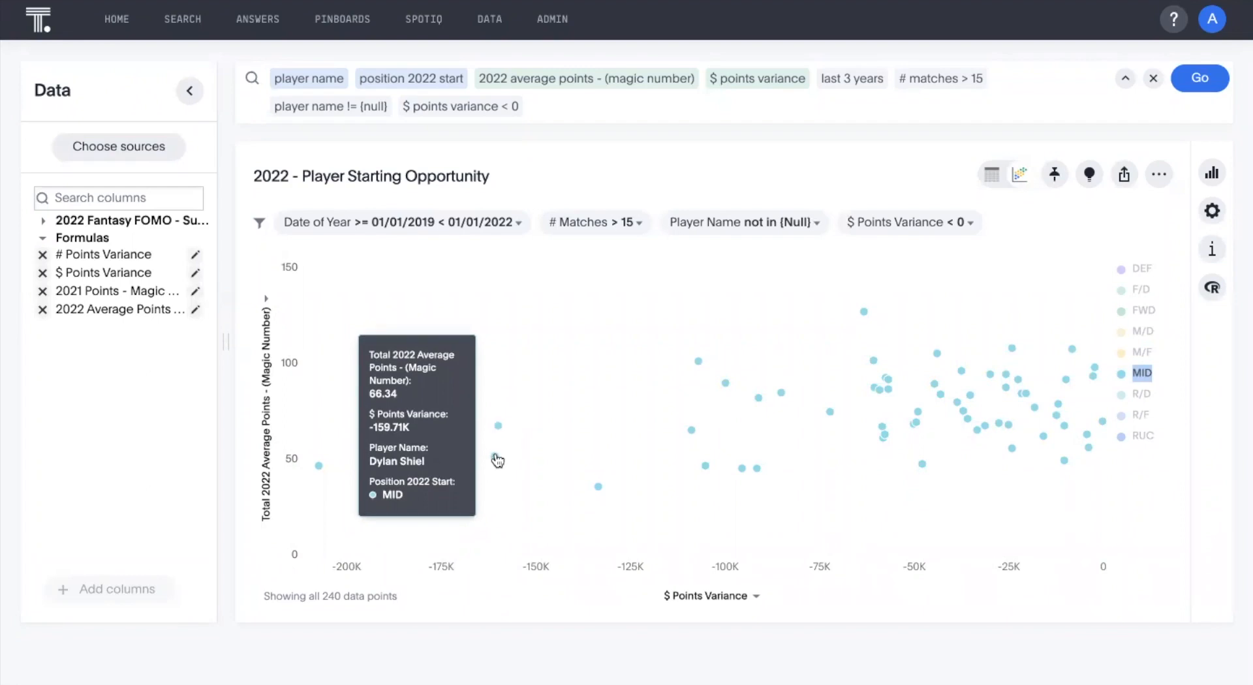
pyautogui.moveTo(497, 461)
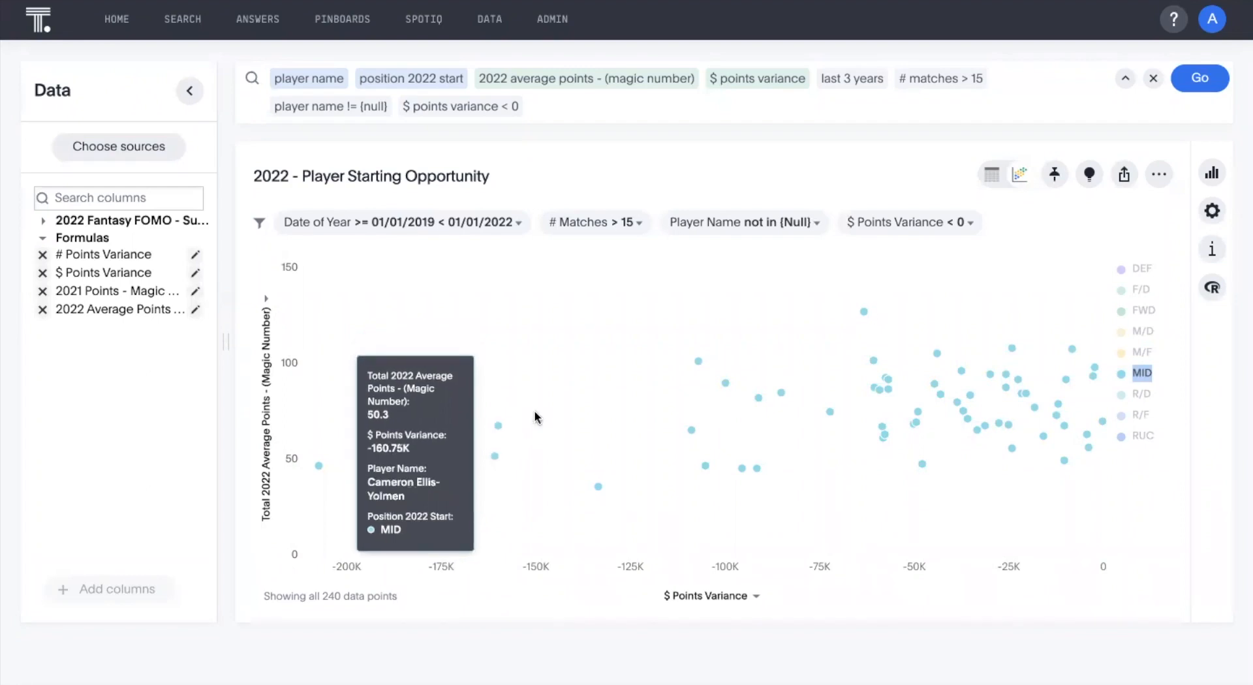
pyautogui.moveTo(868, 314)
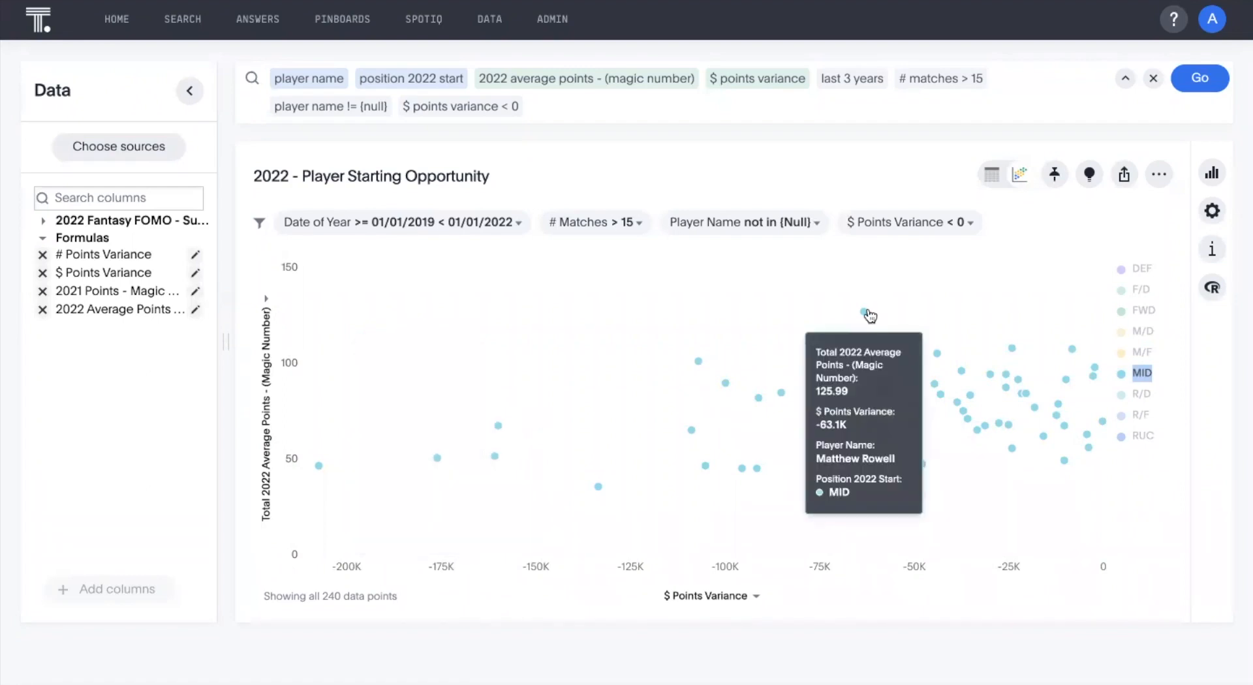
# Show only the R/D position in the scatter chart and inspect the player details of its single point.
pyautogui.click(1141, 394)
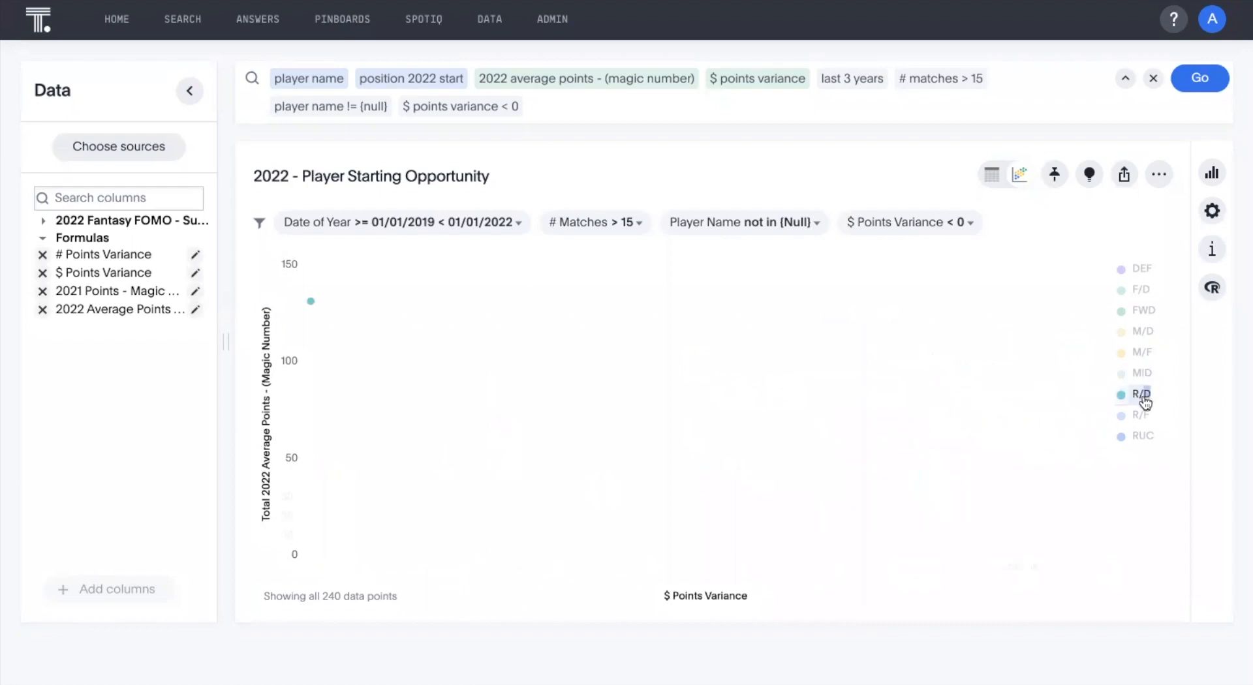
pyautogui.moveTo(306, 304)
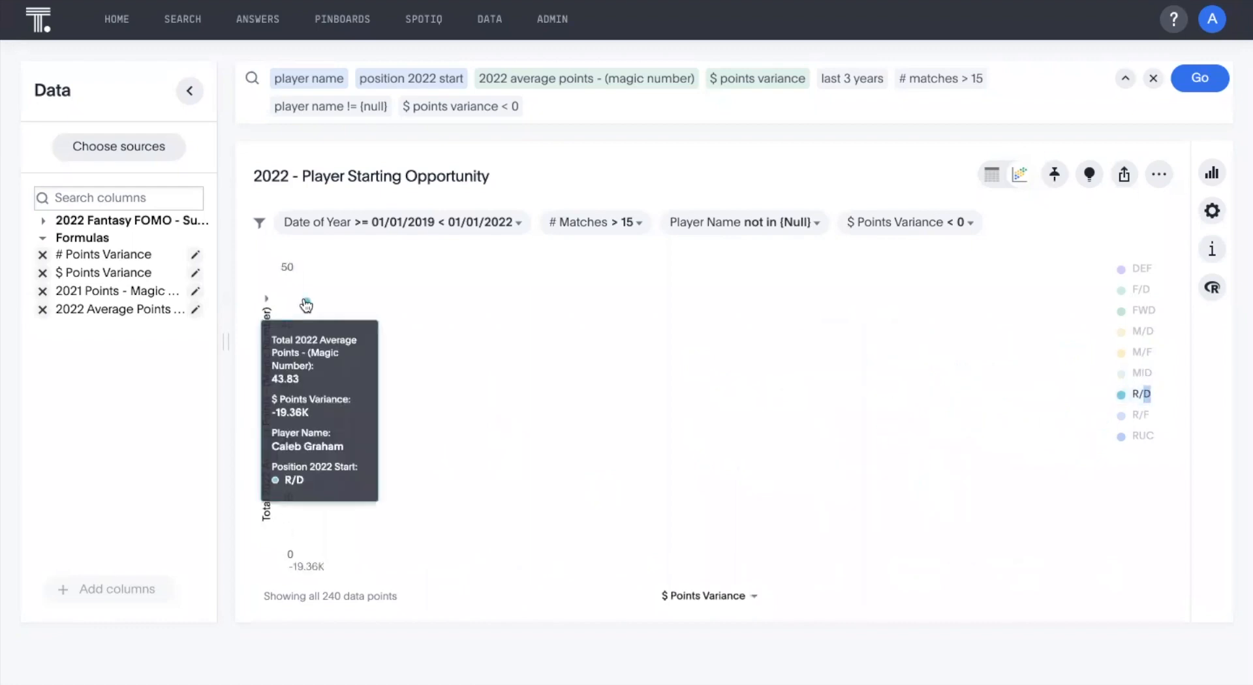
# Show only the R/F position in the scatter chart and inspect the player details of its points.
pyautogui.click(1140, 416)
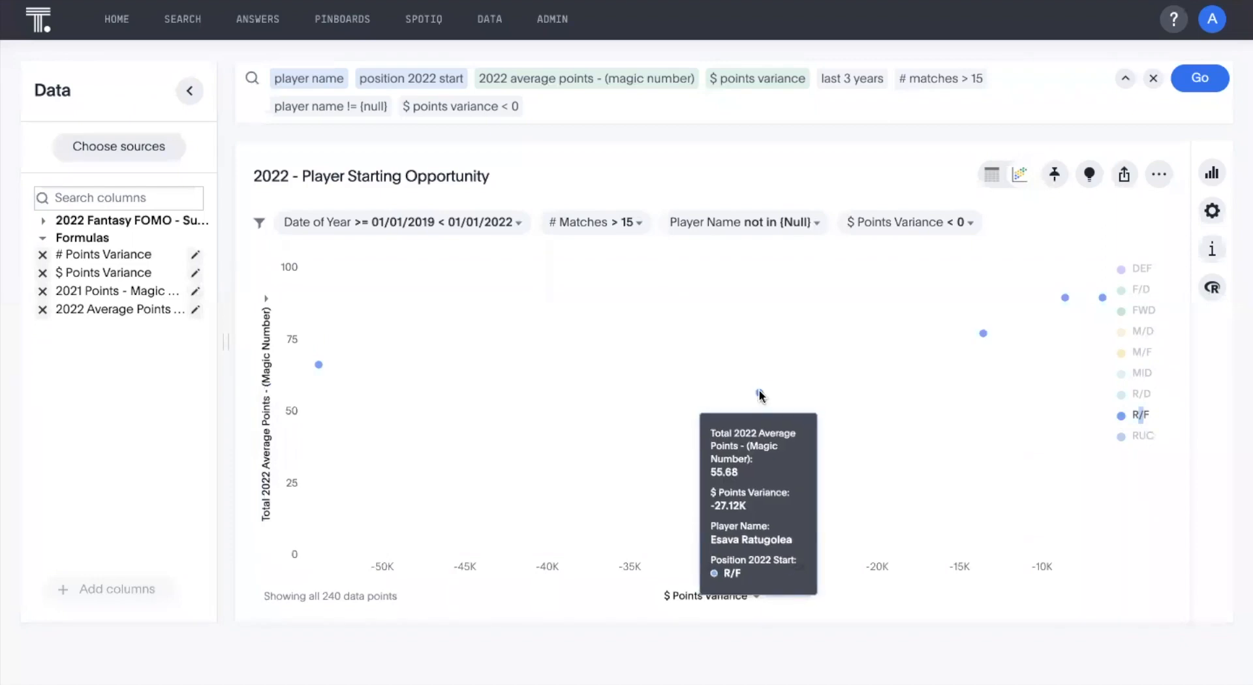
# Show only the RUC position in the scatter chart and inspect its most negative-variance players and its highest average scorers.
pyautogui.click(1142, 435)
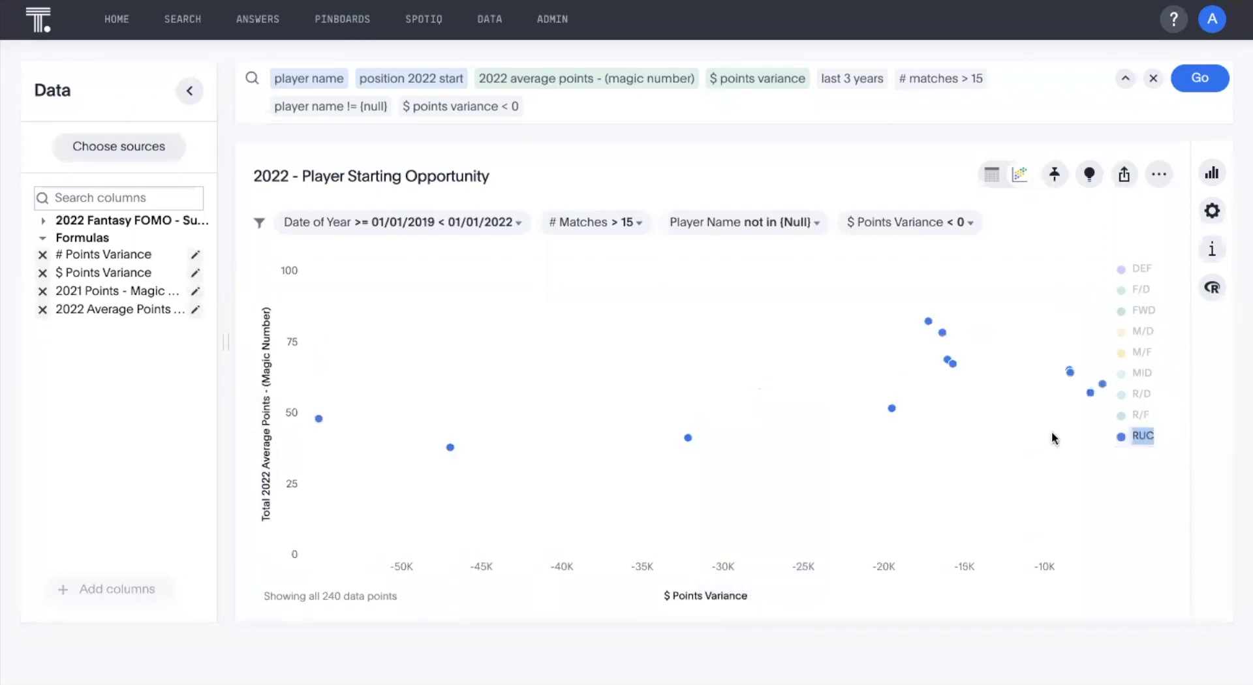
pyautogui.moveTo(319, 420)
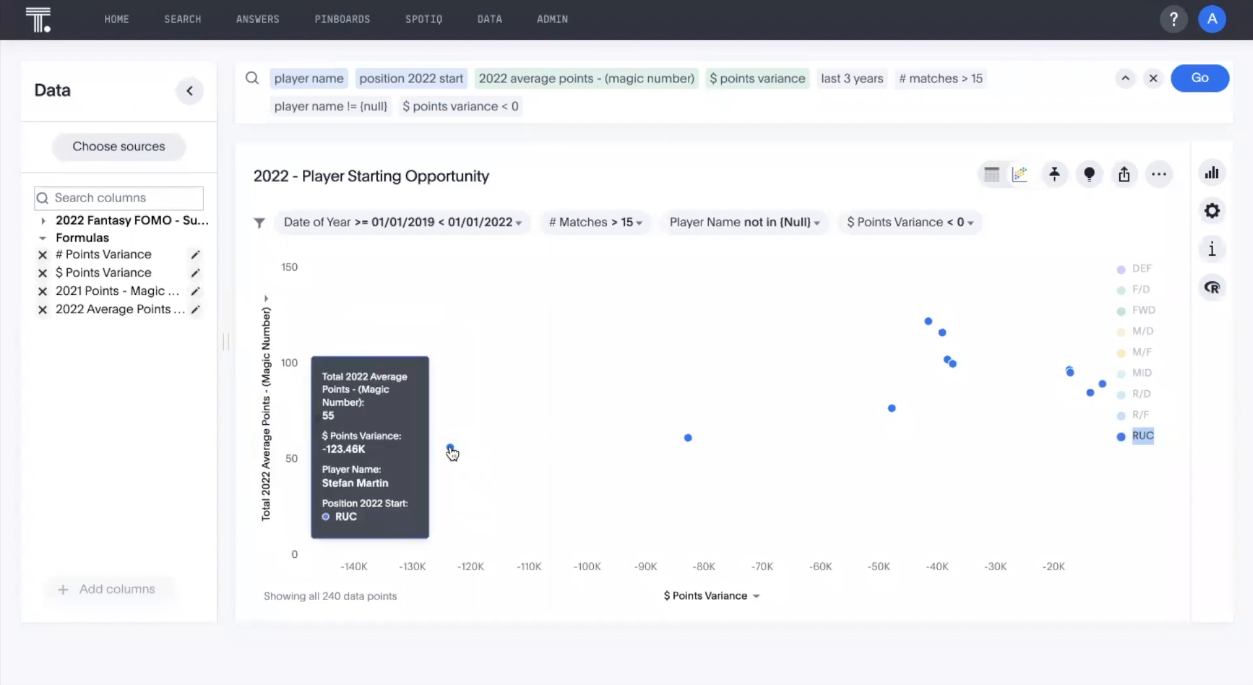
pyautogui.moveTo(688, 440)
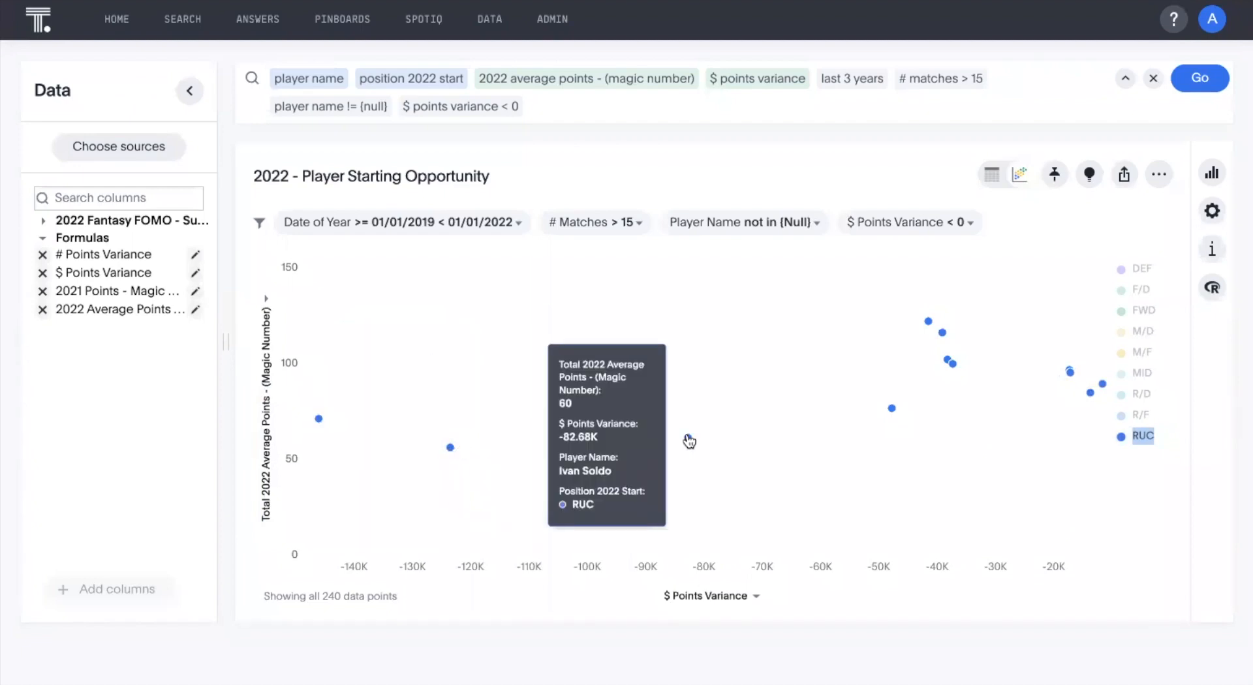
pyautogui.moveTo(922, 325)
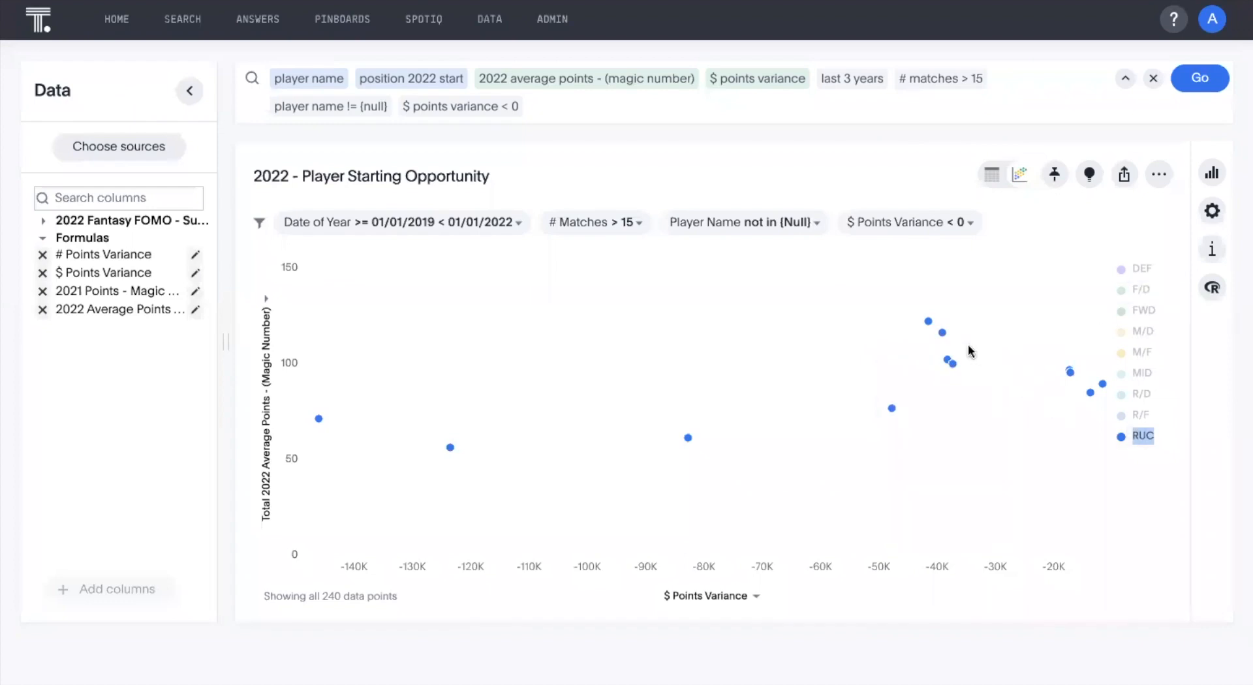
pyautogui.moveTo(947, 364)
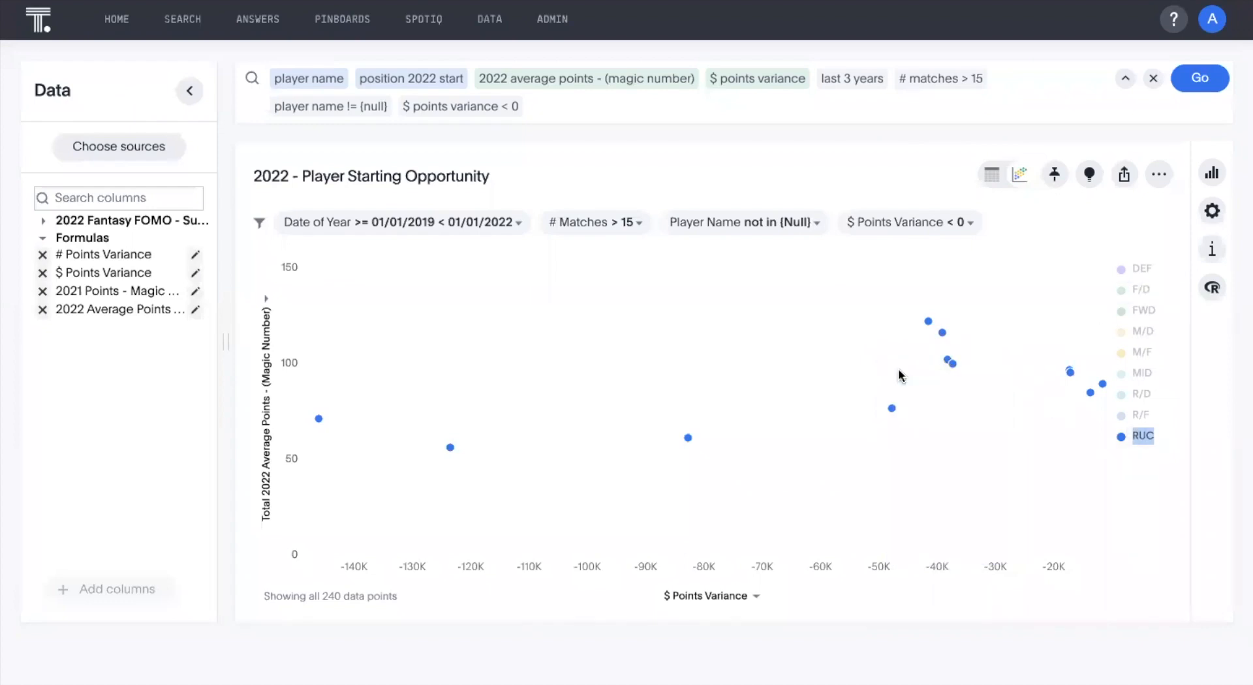